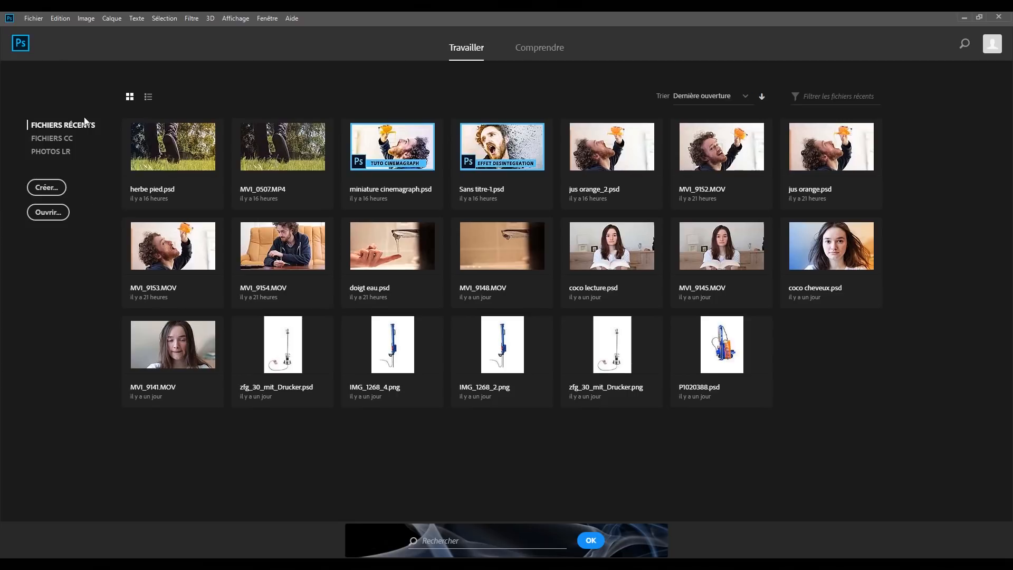
Open the MVI_9152 video clip as a document
click(32, 18)
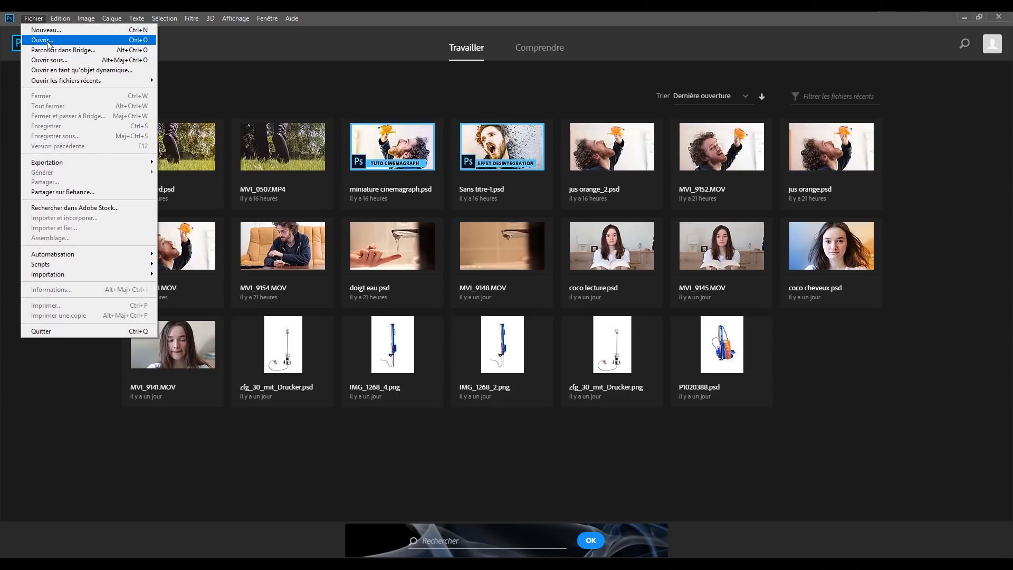
click(43, 40)
click(419, 279)
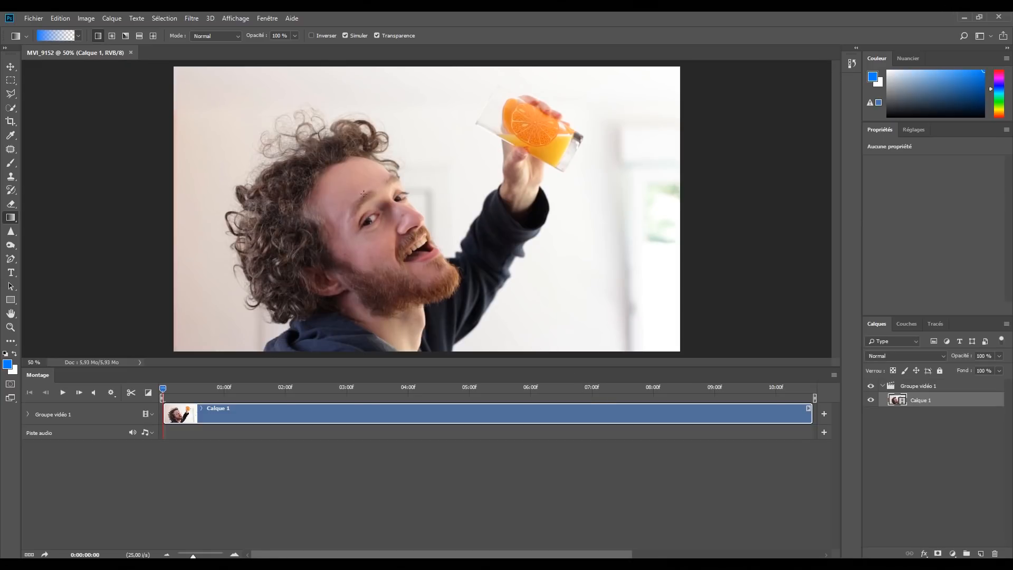
Hide and redisplay the Montage timeline, and adjust its height and time scale to fit the clip
click(269, 19)
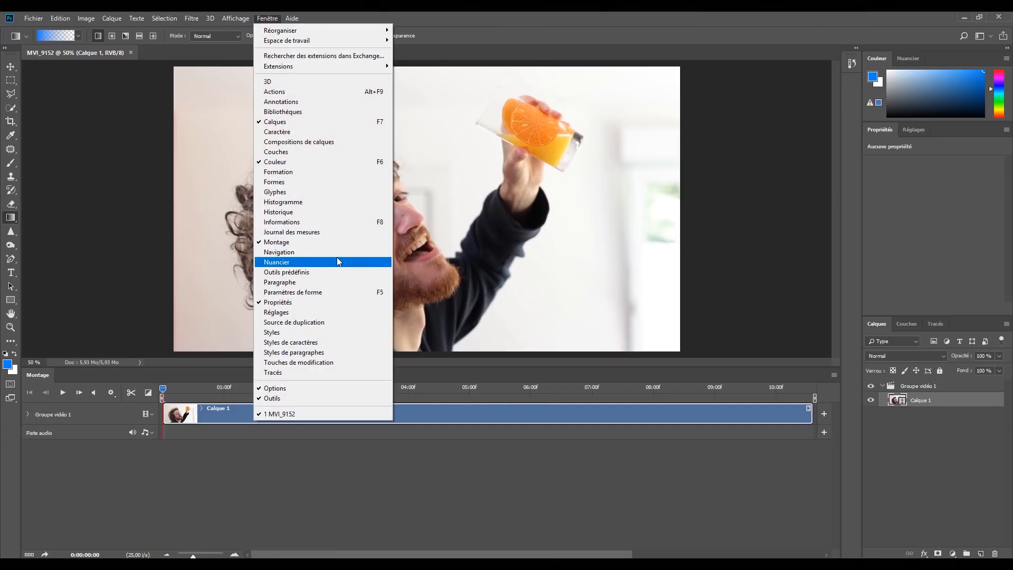
click(319, 243)
click(274, 19)
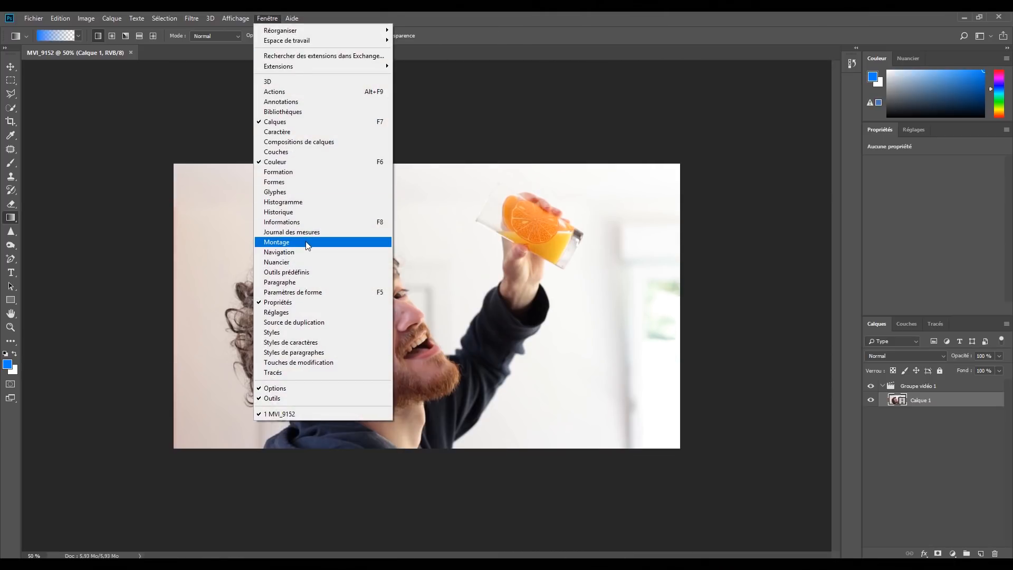
click(276, 242)
drag(474, 438, 475, 394)
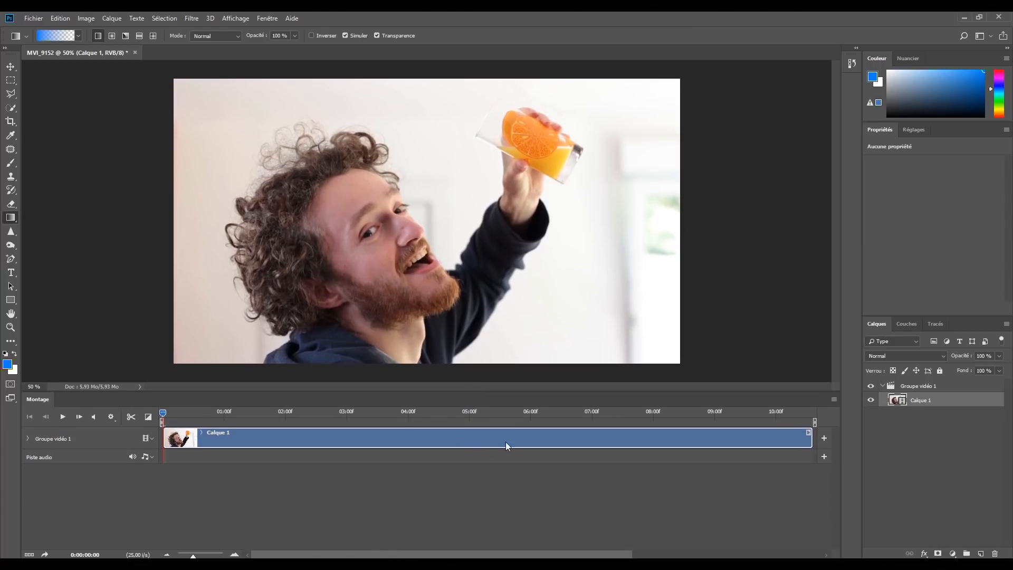
mouse_move(193, 556)
mouse_down()
mouse_move(204, 555)
mouse_move(194, 555)
mouse_up()
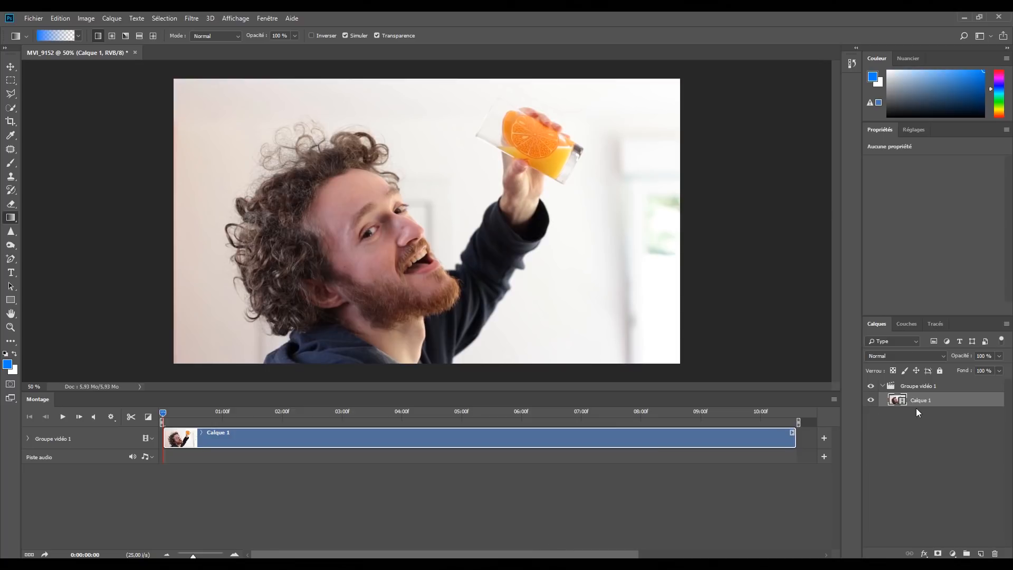
Move Calque 1 out of the Groupe vidéo 1 group and delete the empty group
drag(919, 401, 915, 381)
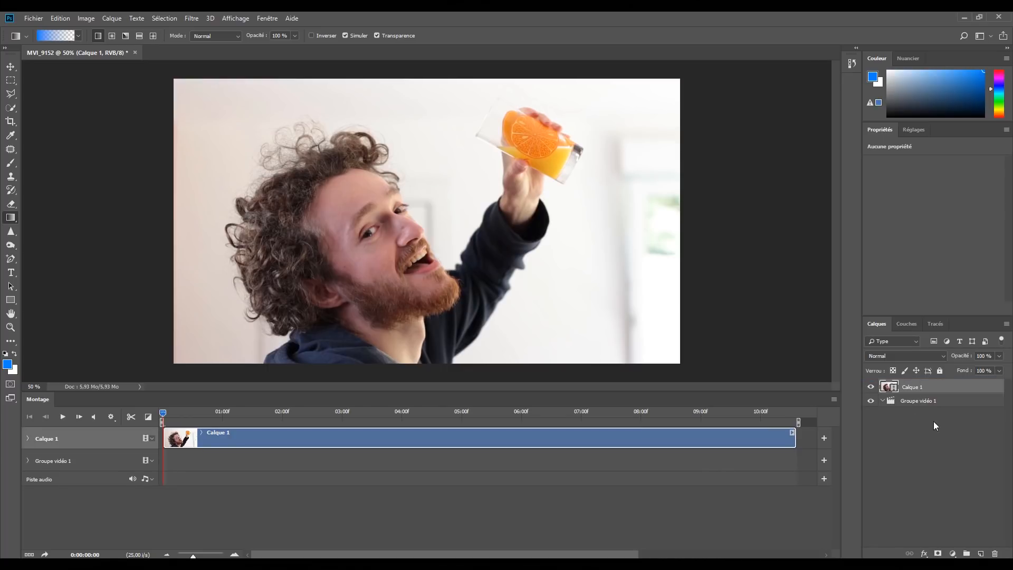
drag(932, 407, 995, 553)
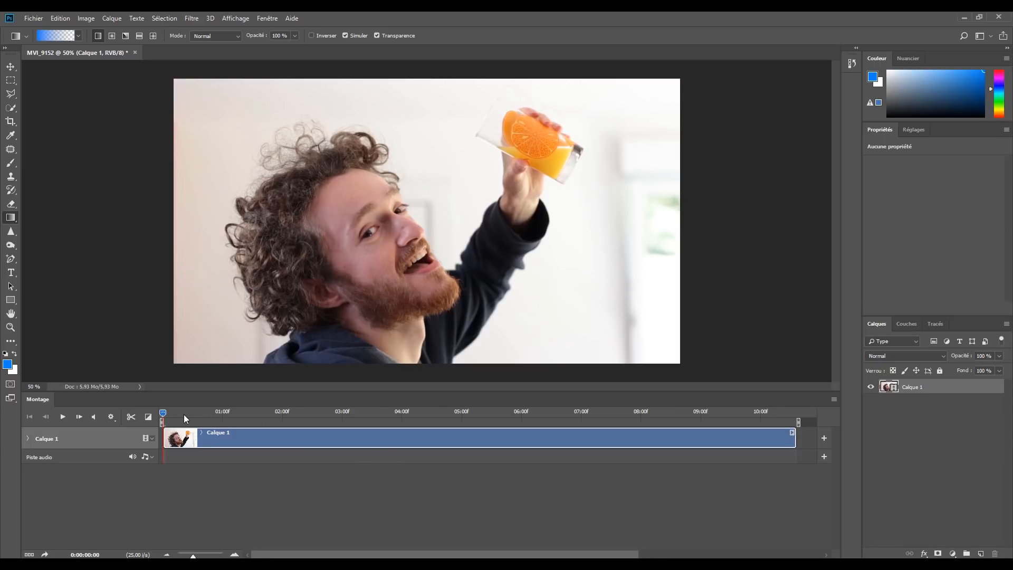
Trim the start of the Calque 1 clip to 0:00:06:03, where the juice pours, and trim the result's end to 0:00:00:17
drag(166, 413, 529, 394)
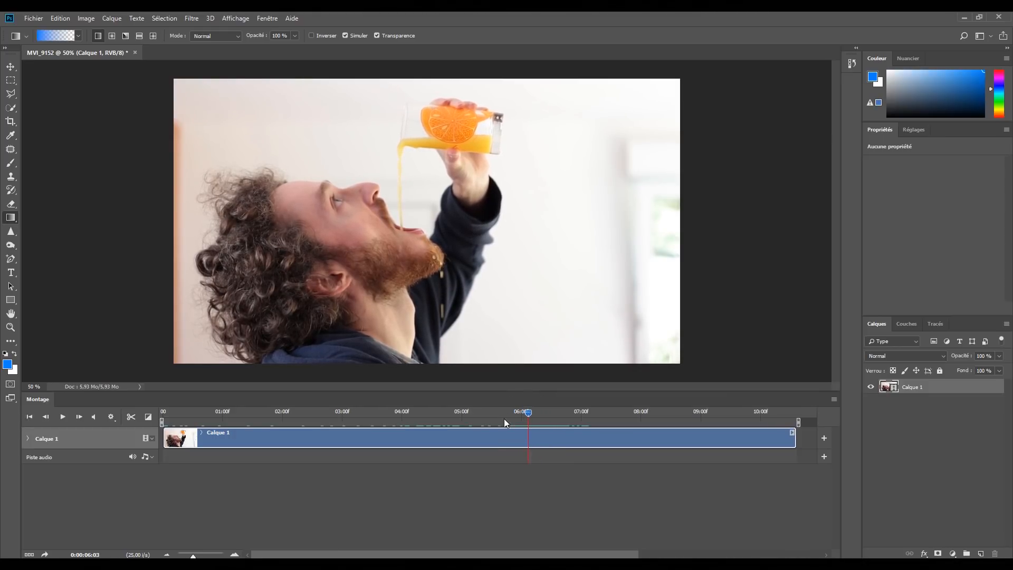
drag(165, 439, 526, 434)
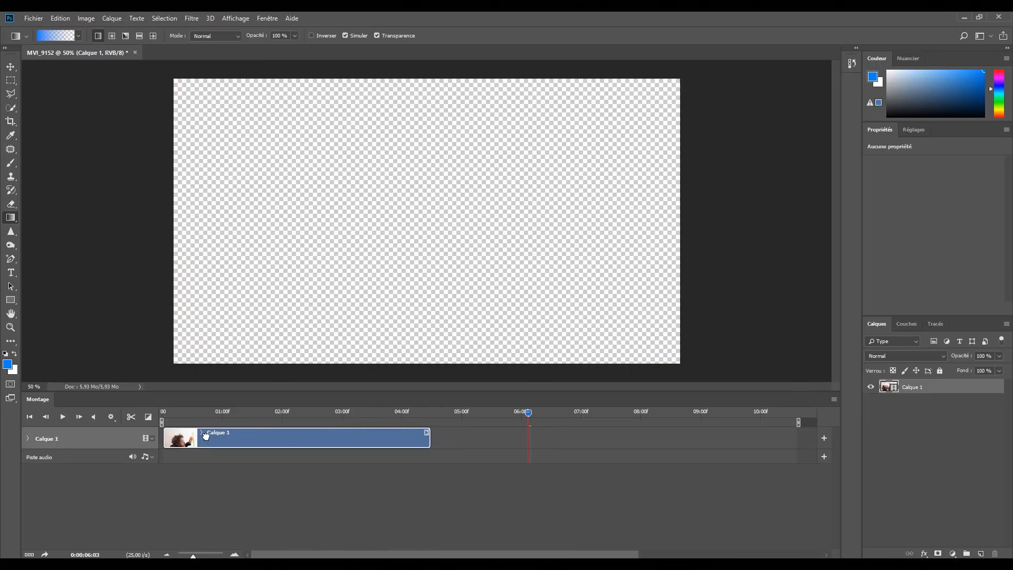
drag(169, 411, 204, 408)
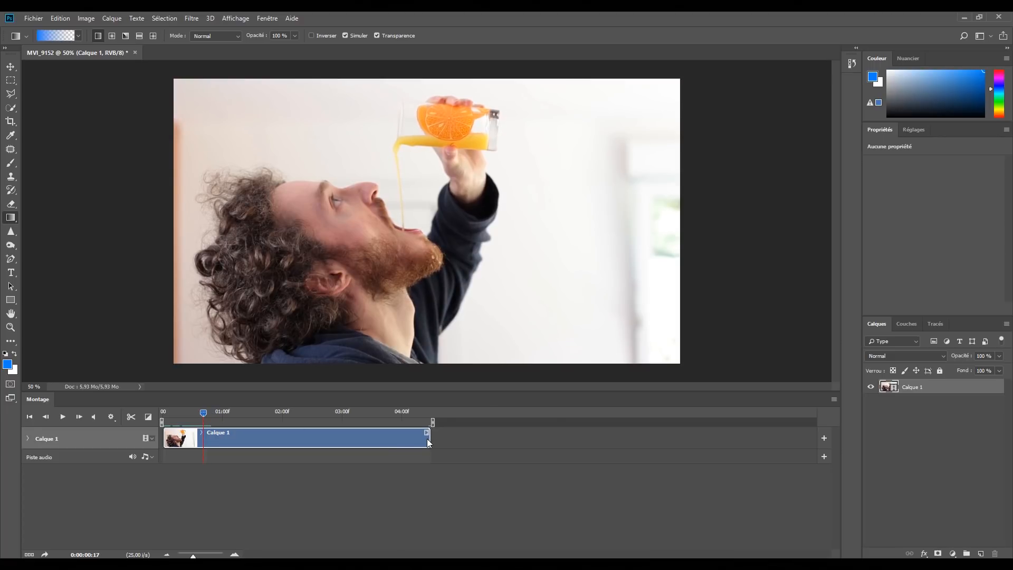
drag(429, 436, 204, 434)
drag(193, 556, 199, 556)
Play the trimmed clip in a loop and check the Lire en boucle option in the playback settings
key(space)
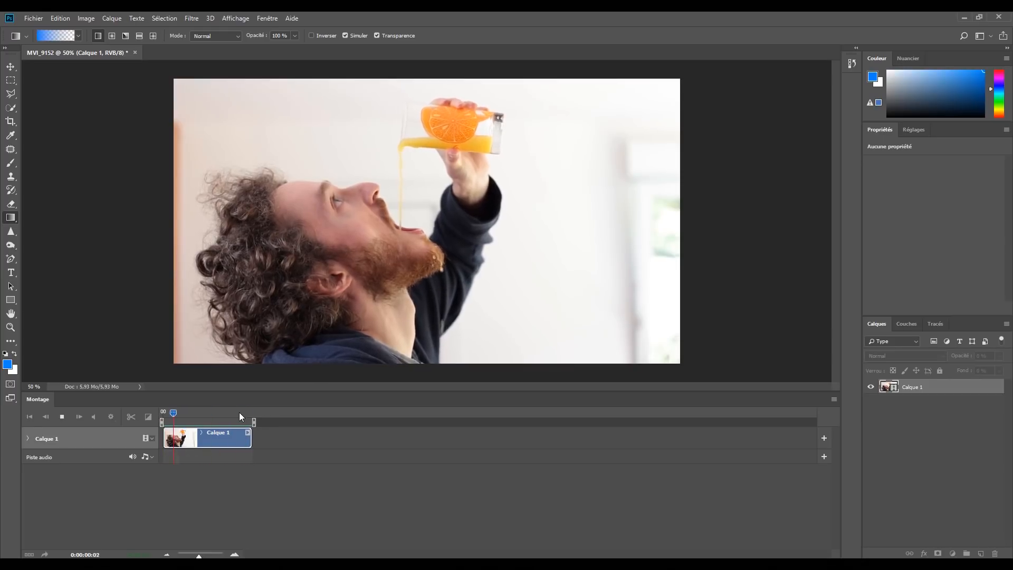
key(space)
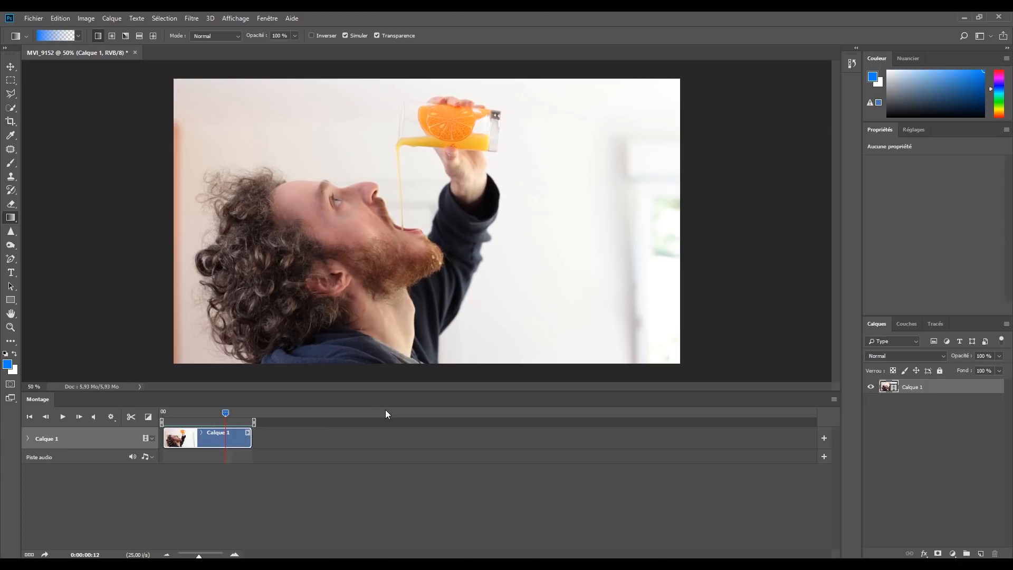
click(117, 418)
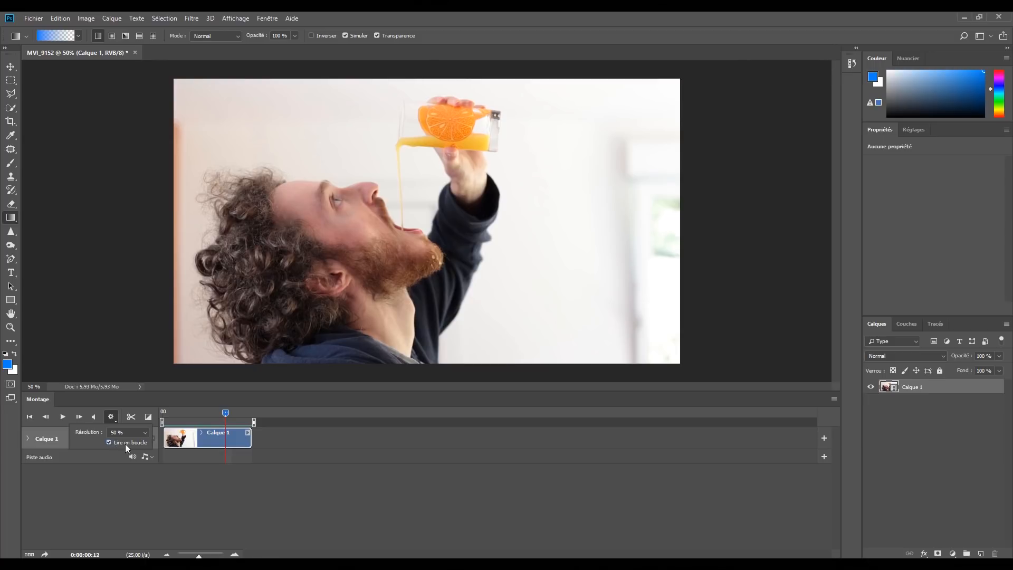
click(185, 468)
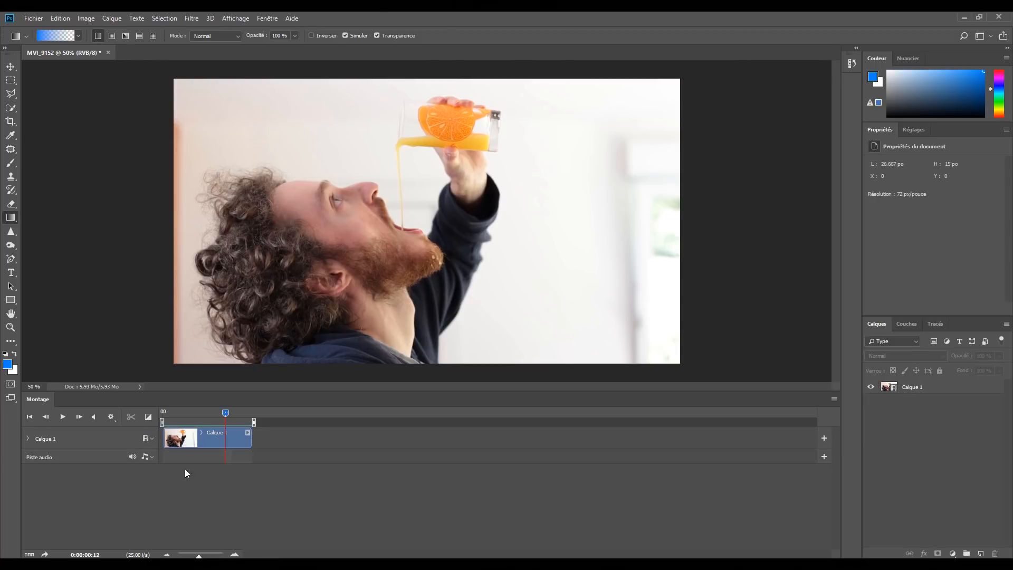
key(space)
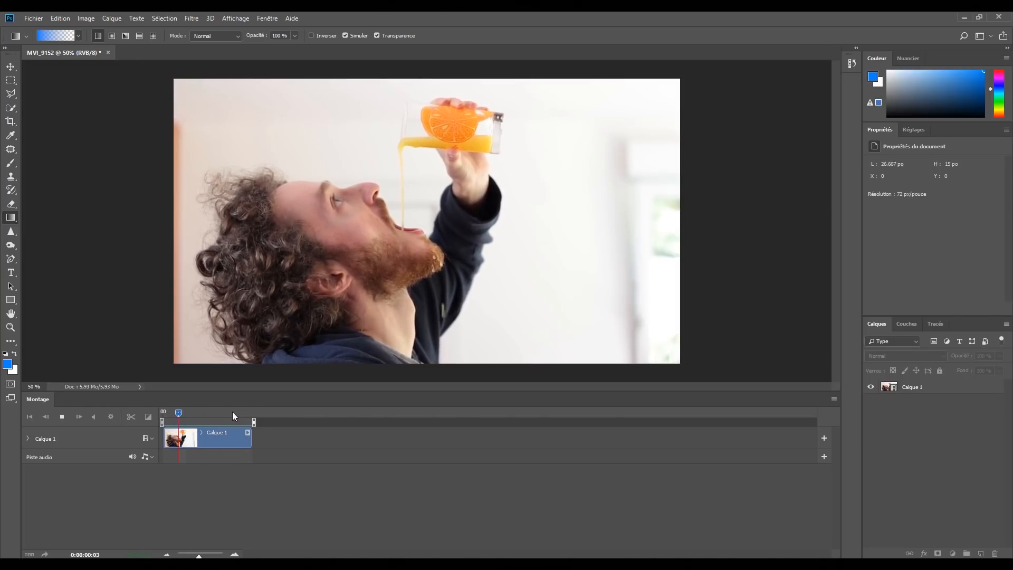
key(space)
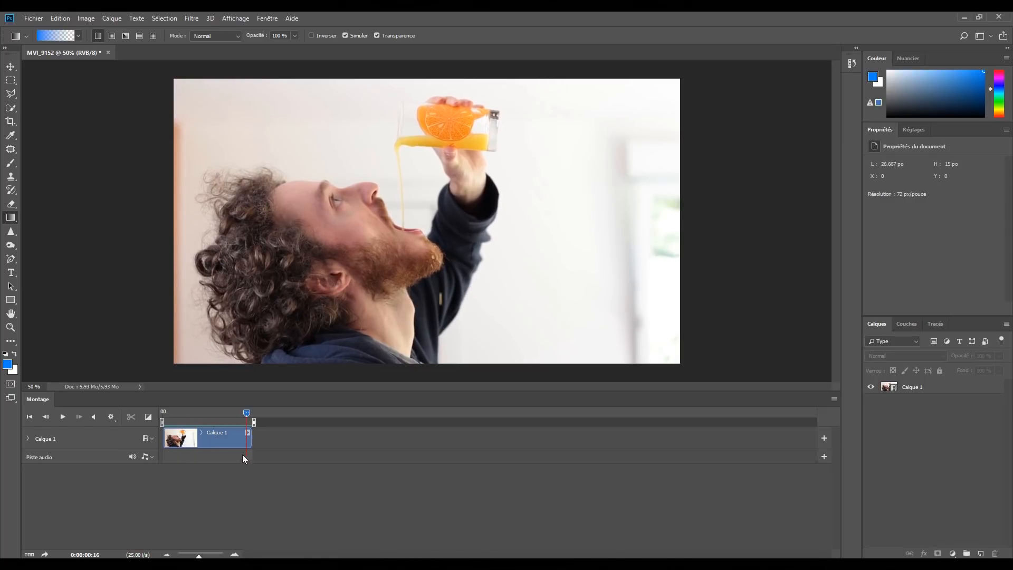
Duplicate the Calque 1 layer and shift the original's clip to begin where the copy's clip ends
drag(916, 388, 980, 553)
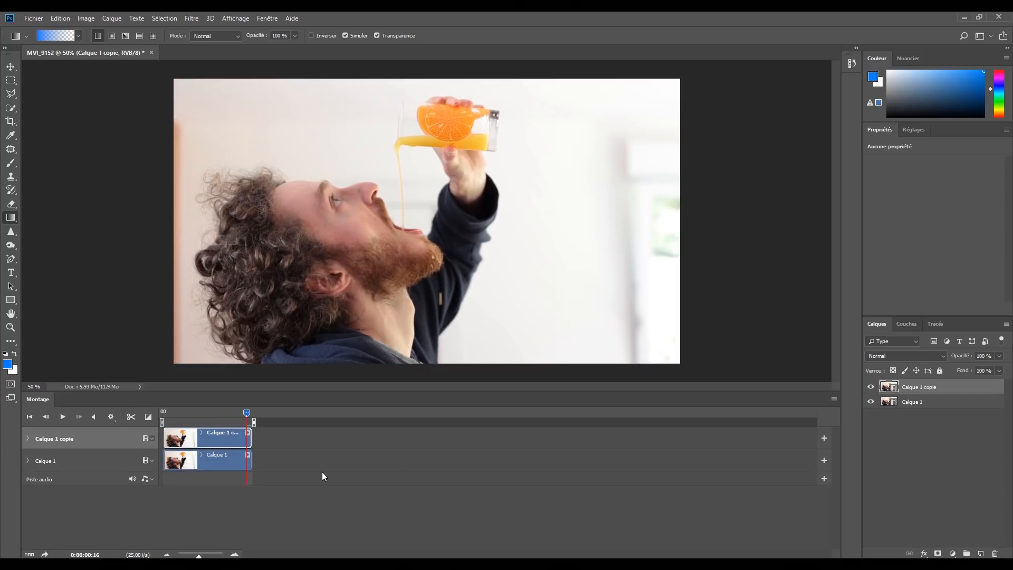
drag(207, 459, 296, 456)
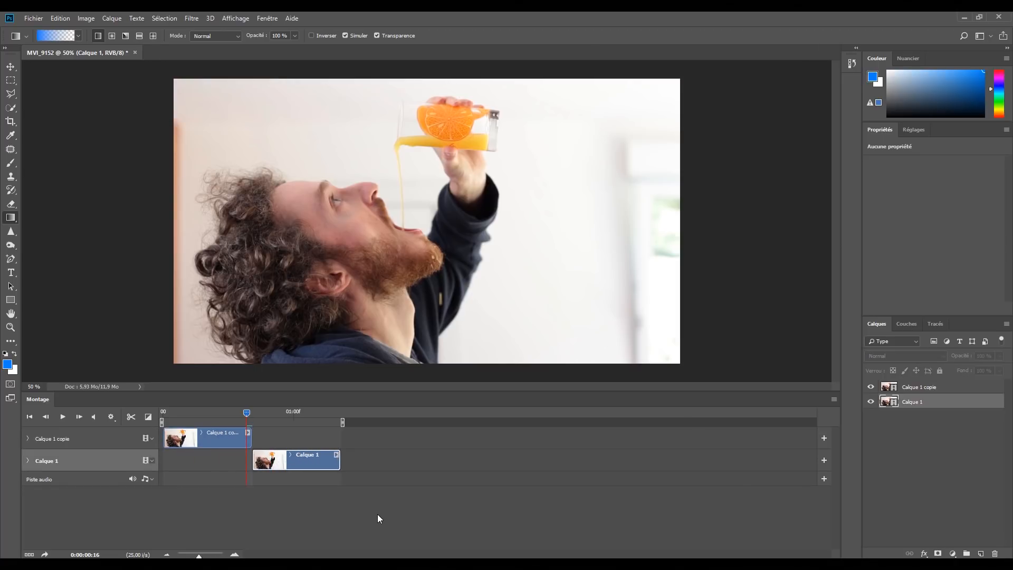
Extend the start of the Calque 1 clip back to frame 4 and trim its end to match the copy's end
drag(255, 464, 186, 467)
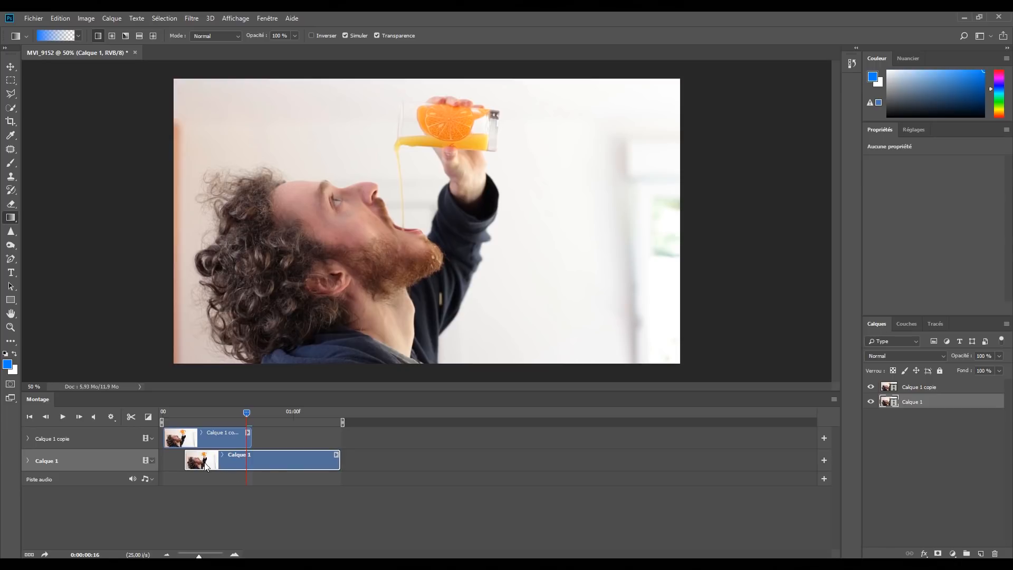
click(230, 411)
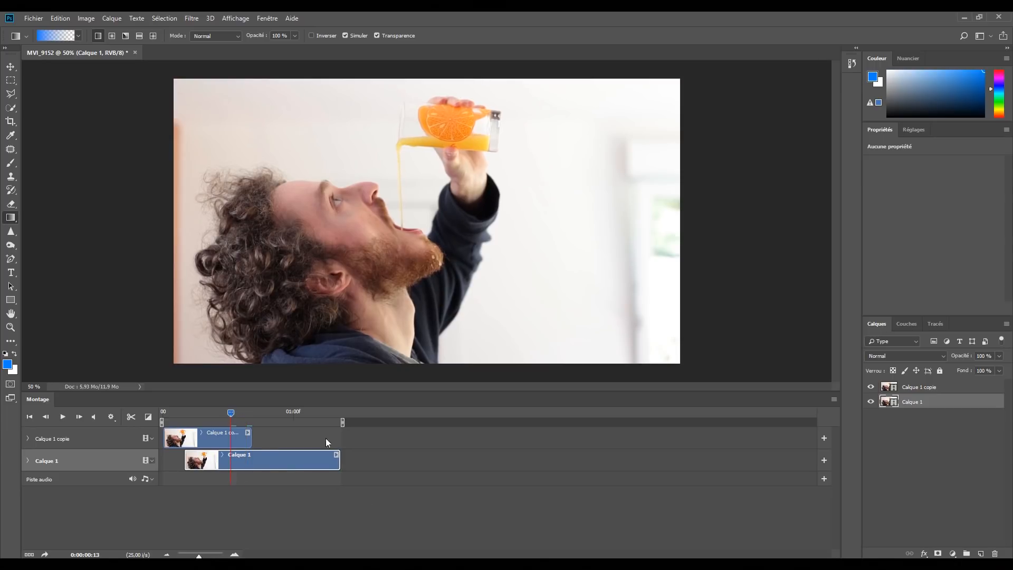
drag(338, 463, 250, 464)
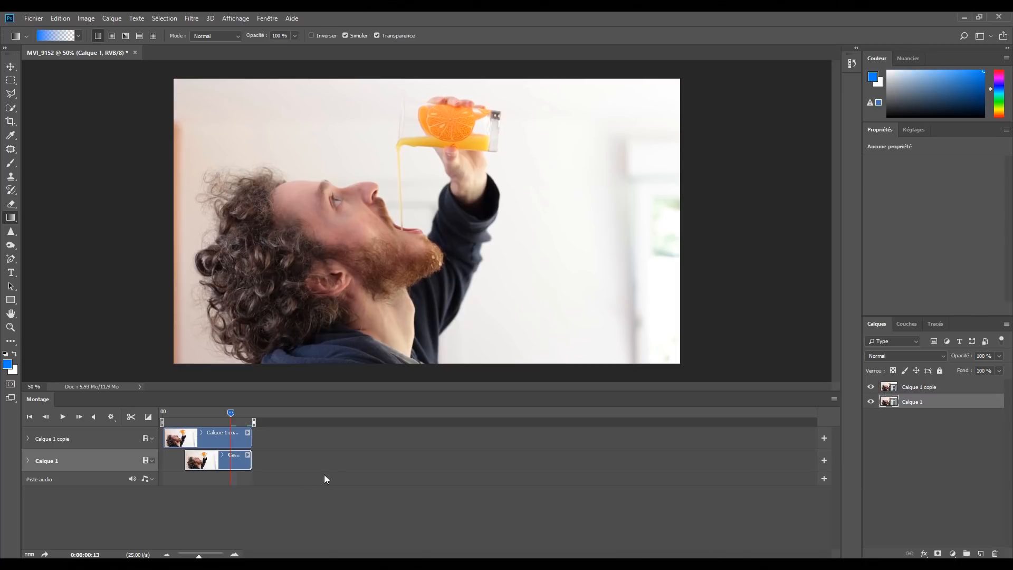
mouse_move(240, 412)
mouse_down()
mouse_move(181, 413)
mouse_move(240, 412)
mouse_up()
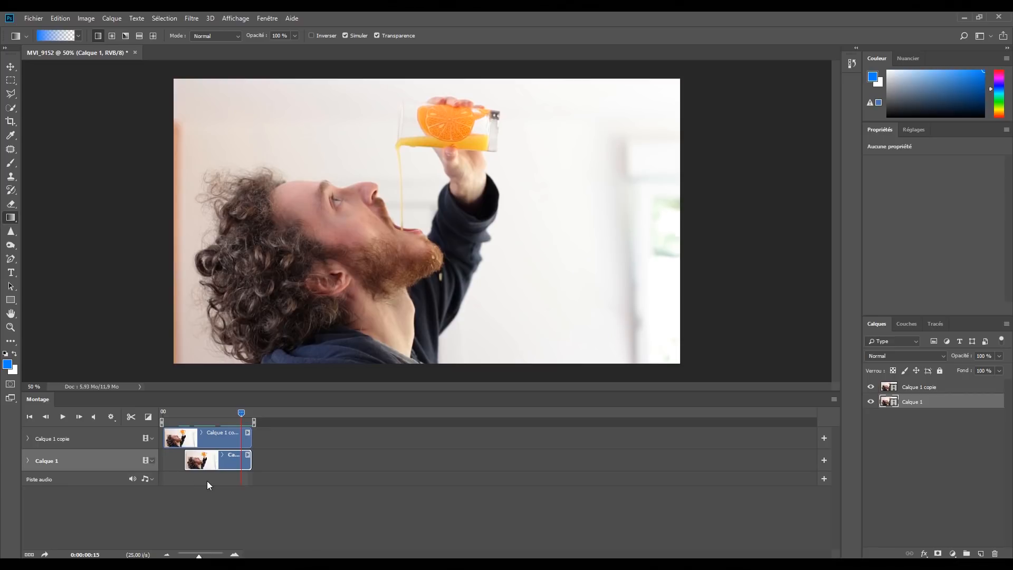
Enable opacity animation on the Calque 1 copie track with a first keyframe at 0:00:00:04
click(28, 439)
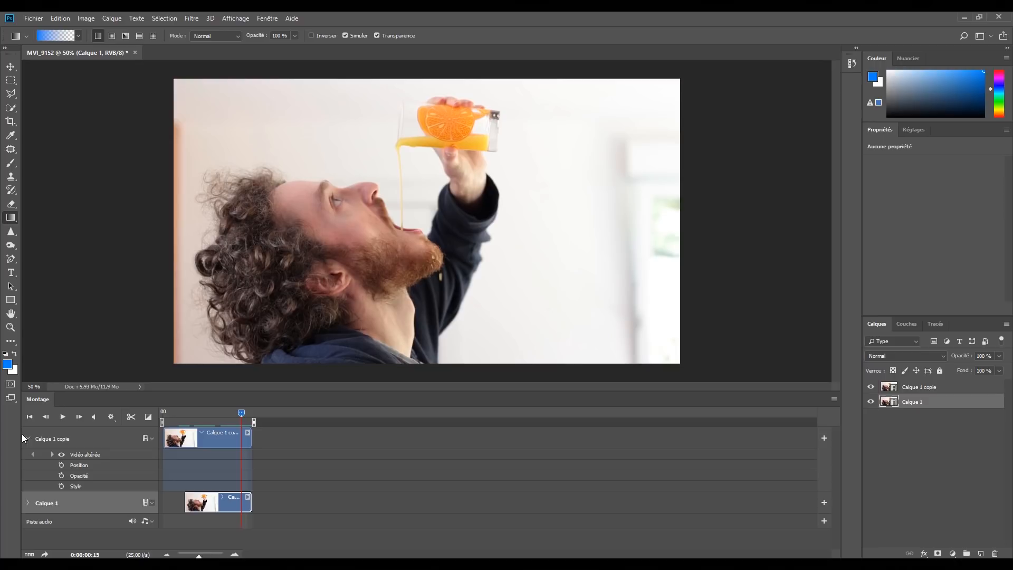
click(28, 440)
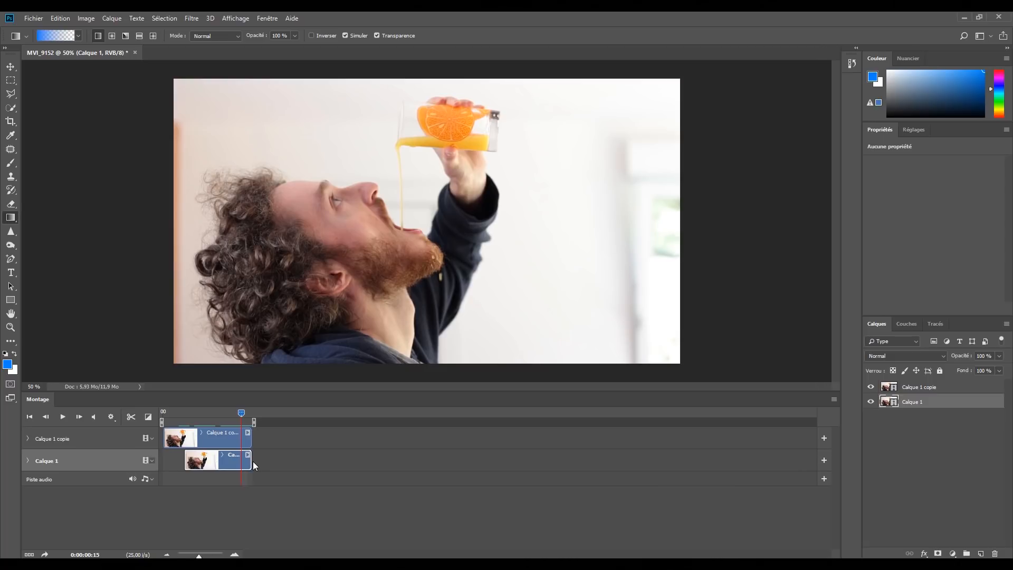
click(27, 439)
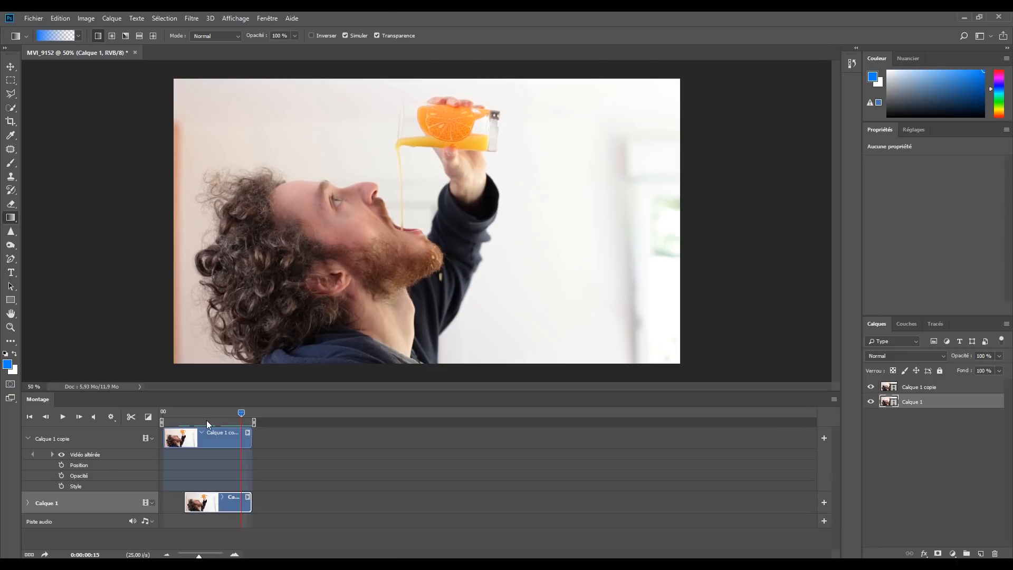
click(185, 414)
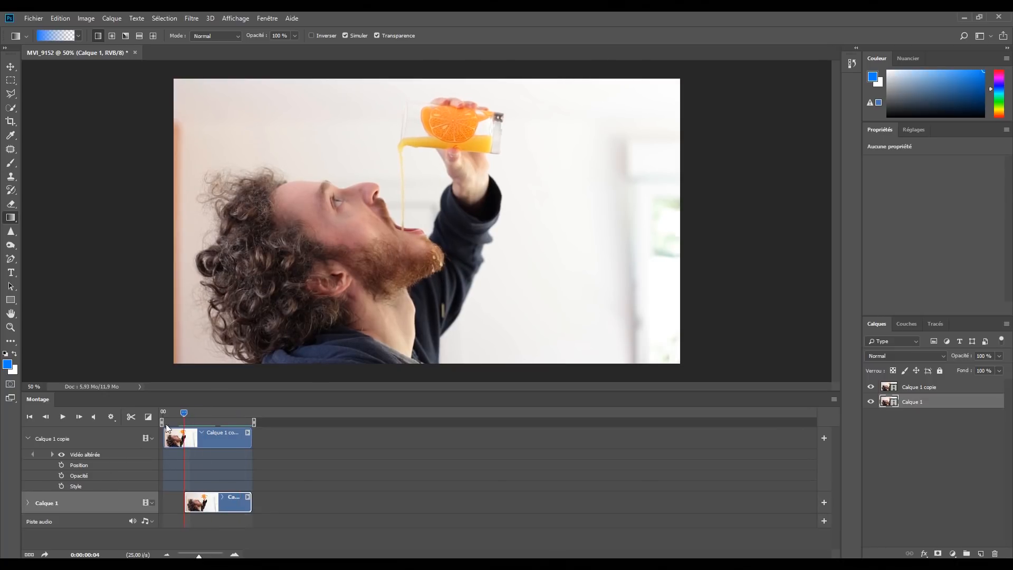
click(61, 475)
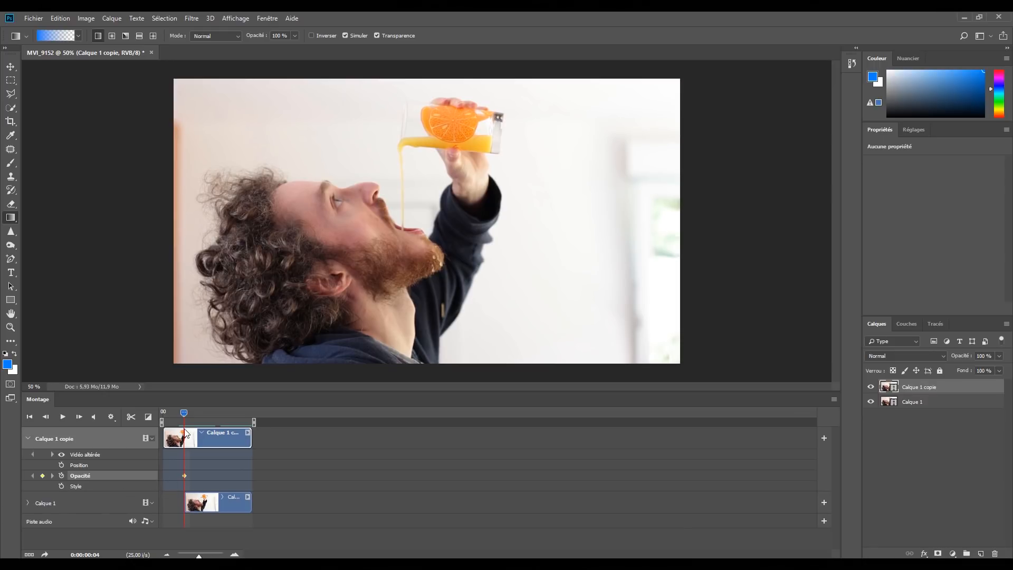
Add a second opacity keyframe at 0:00:00:08 on Calque 1 copie with the opacity set to 0 %
drag(185, 413, 205, 411)
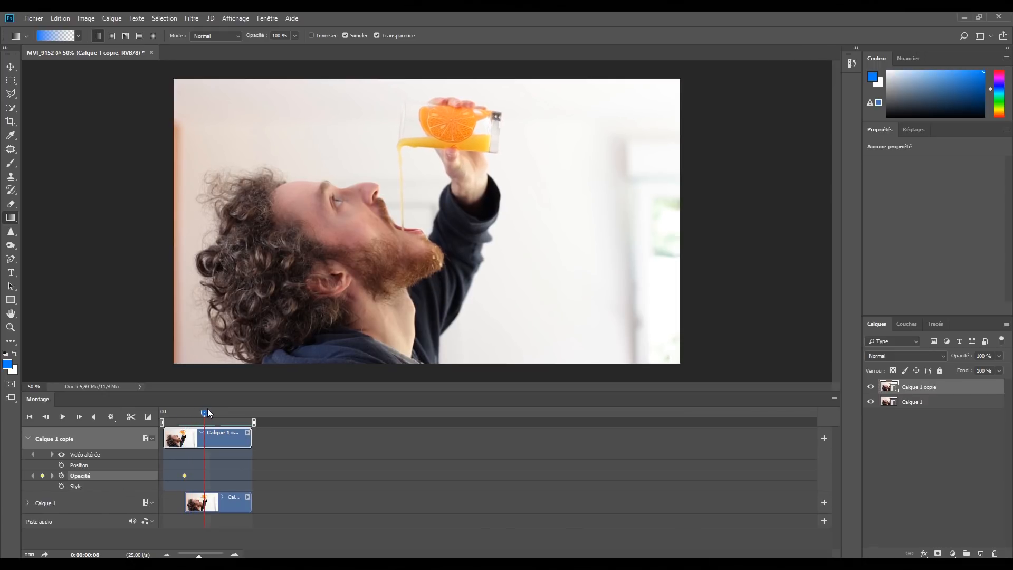
click(42, 476)
drag(959, 358, 890, 369)
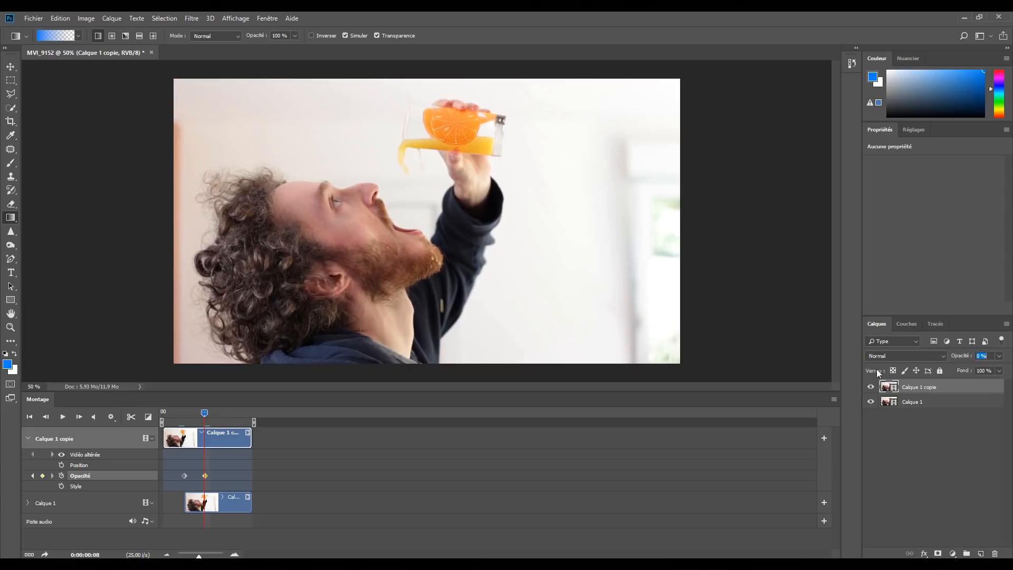
Move the 0 % opacity keyframe to the end of the Calque 1 copie clip and preview the crossfade
drag(204, 476, 252, 475)
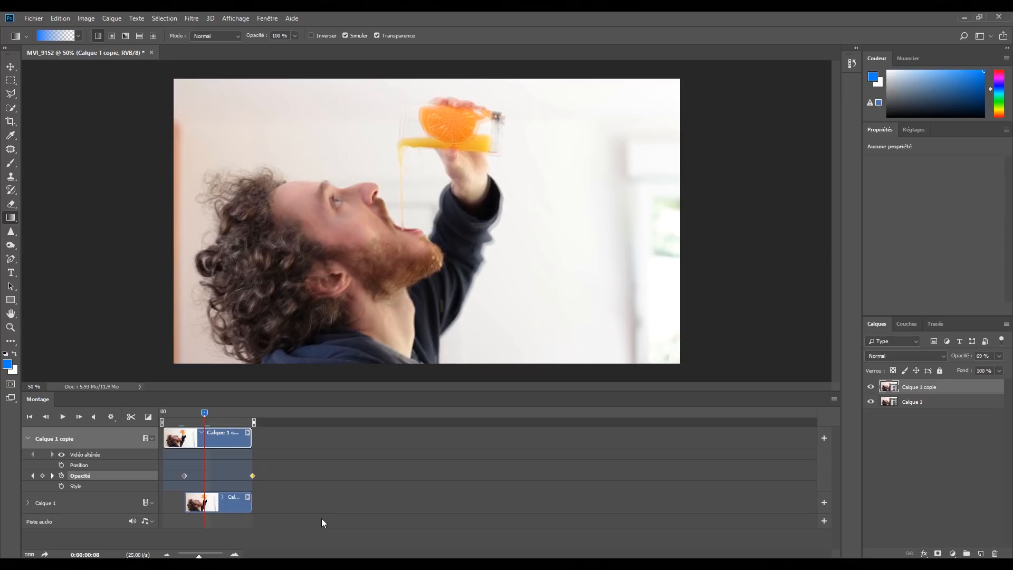
key(space)
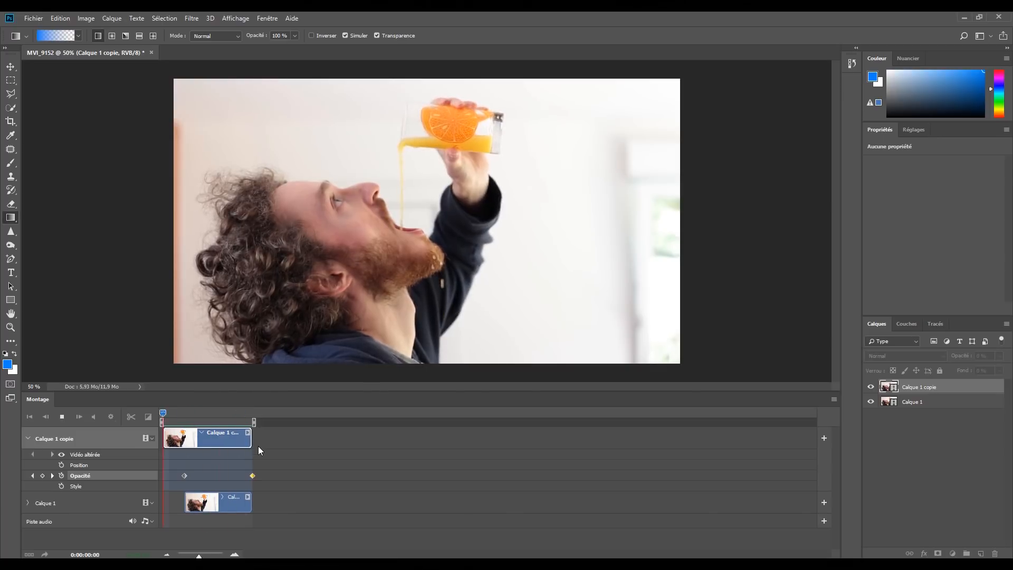
key(space)
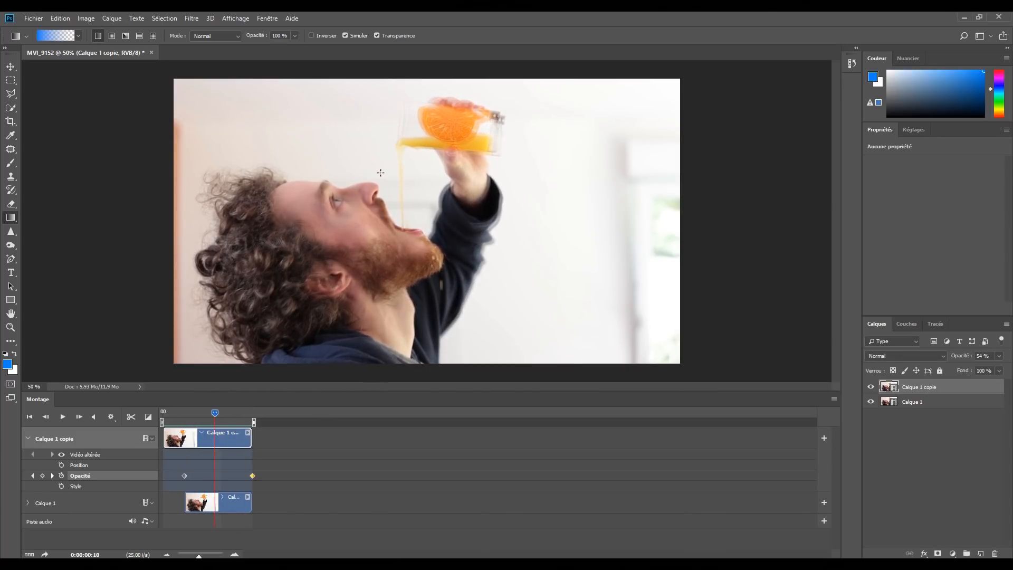
Shorten the crossfade by moving the first opacity keyframe to about frame 11, previewing the loop between adjustments
drag(186, 477, 227, 476)
key(space)
key(space)
key(space)
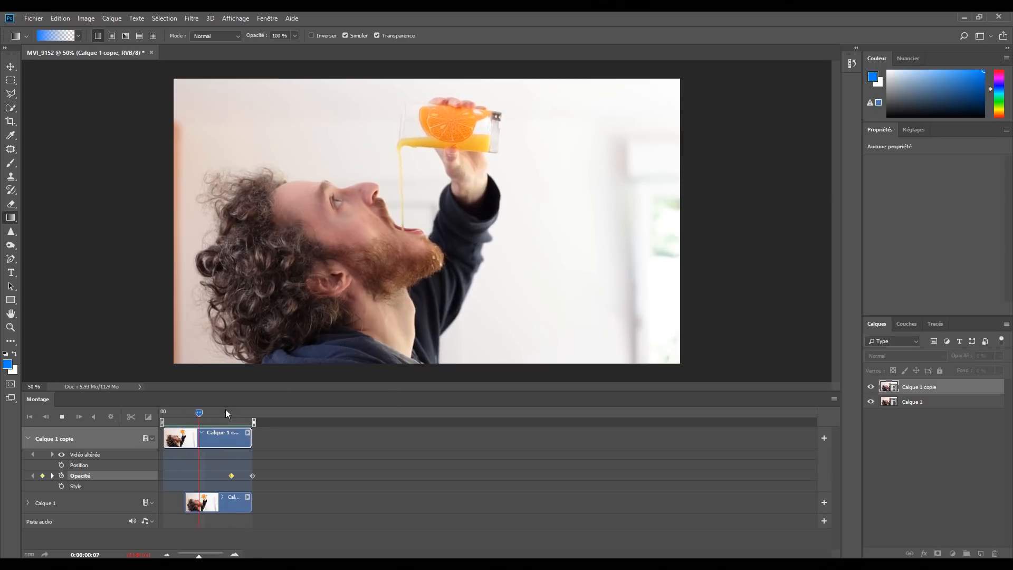
key(space)
drag(227, 479, 222, 477)
key(space)
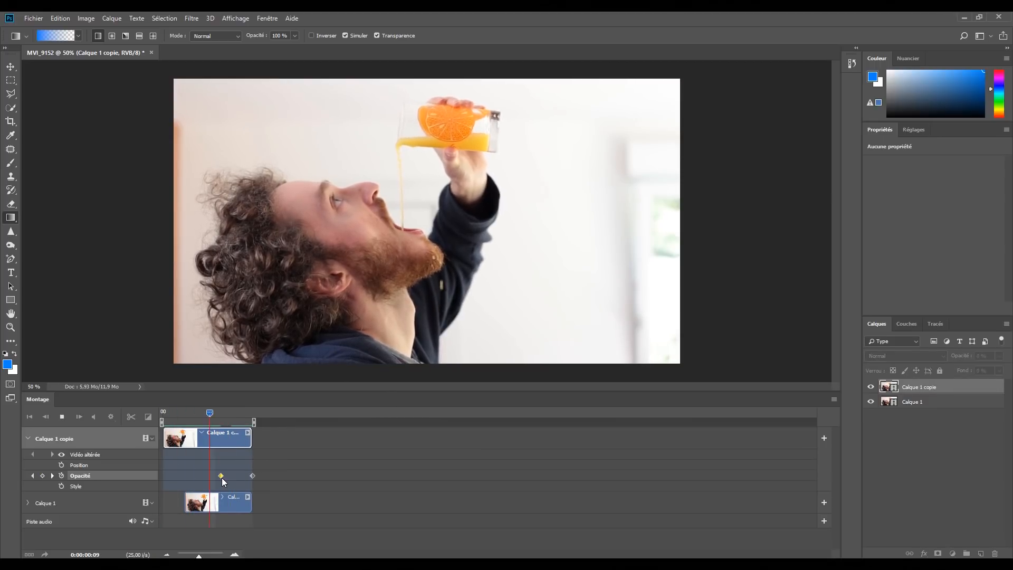
Preview the loop and scrub through the timeline to check the crossfade between the two clips
key(space)
click(185, 412)
drag(185, 412, 226, 412)
key(space)
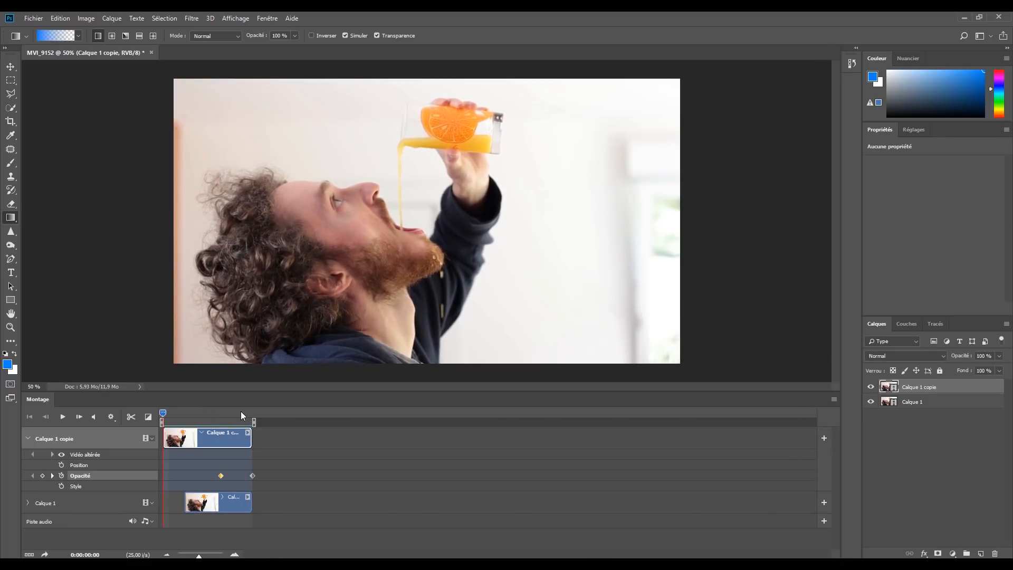
click(205, 413)
drag(219, 410, 190, 407)
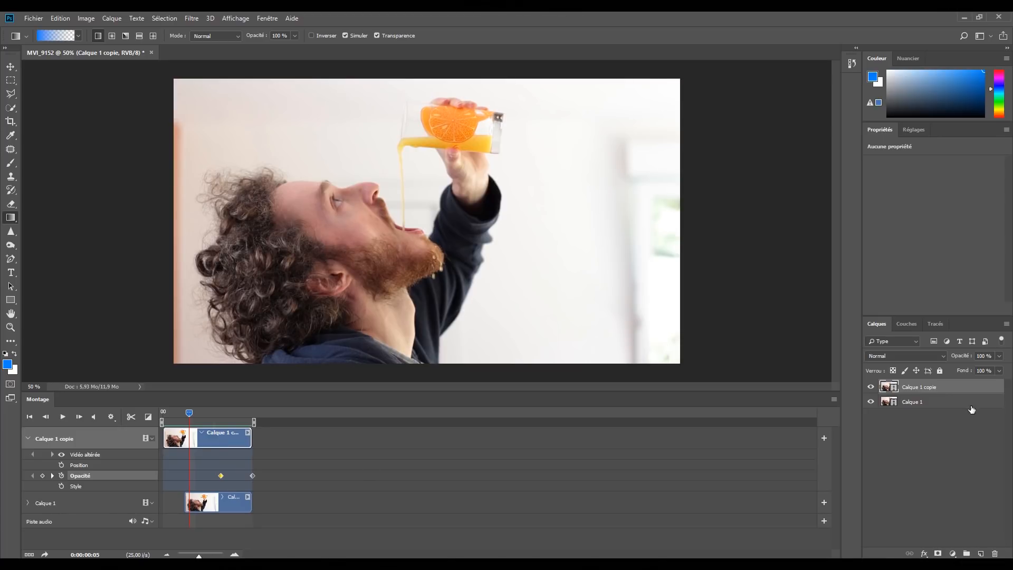
Duplicate the Calque 1 copie video layer at 0:00:00:13 and rasterize the duplicate into a still image
key(ctrl+alt+shift+e)
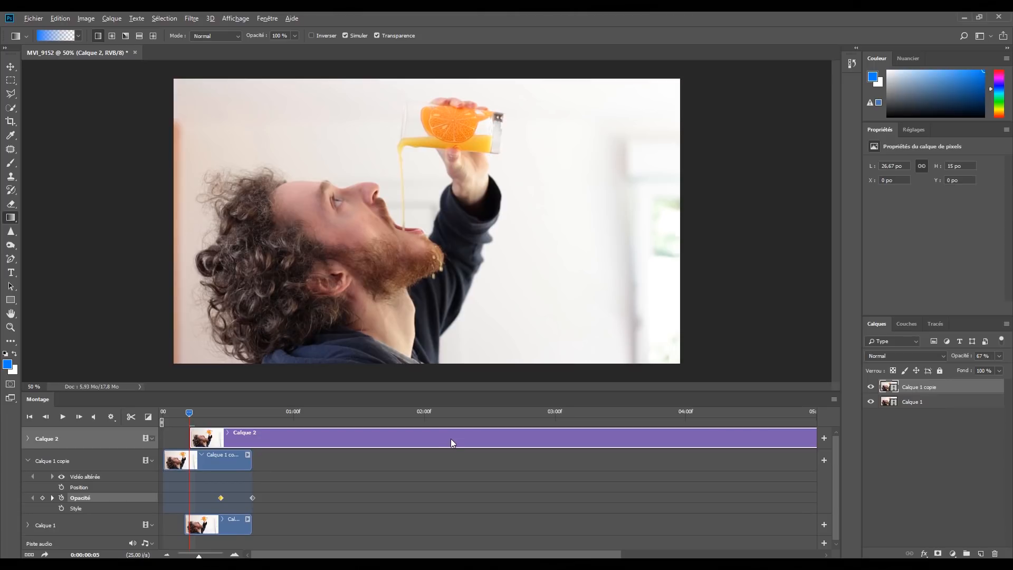
key(Delete)
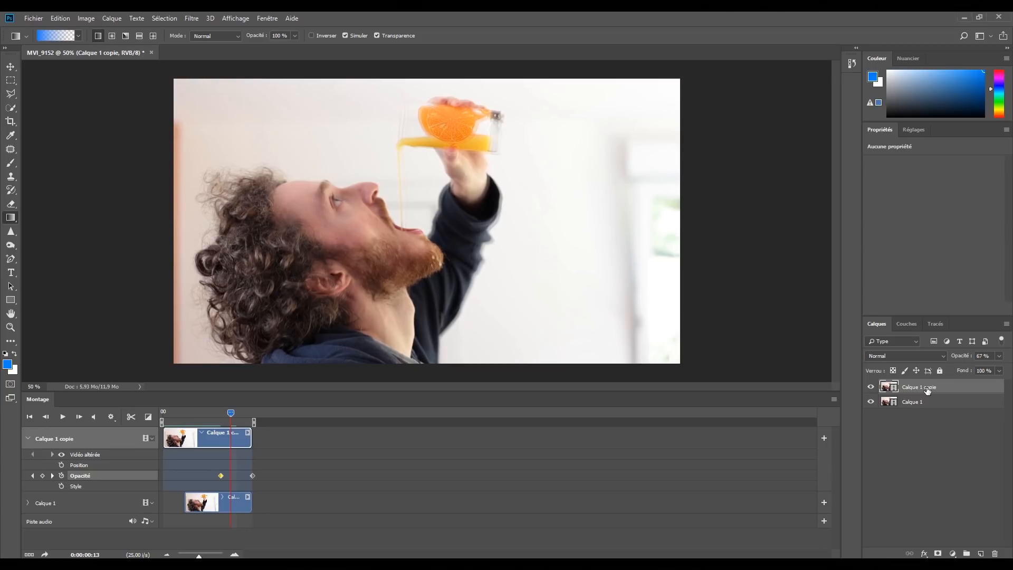
key(ctrl+alt+shift+e)
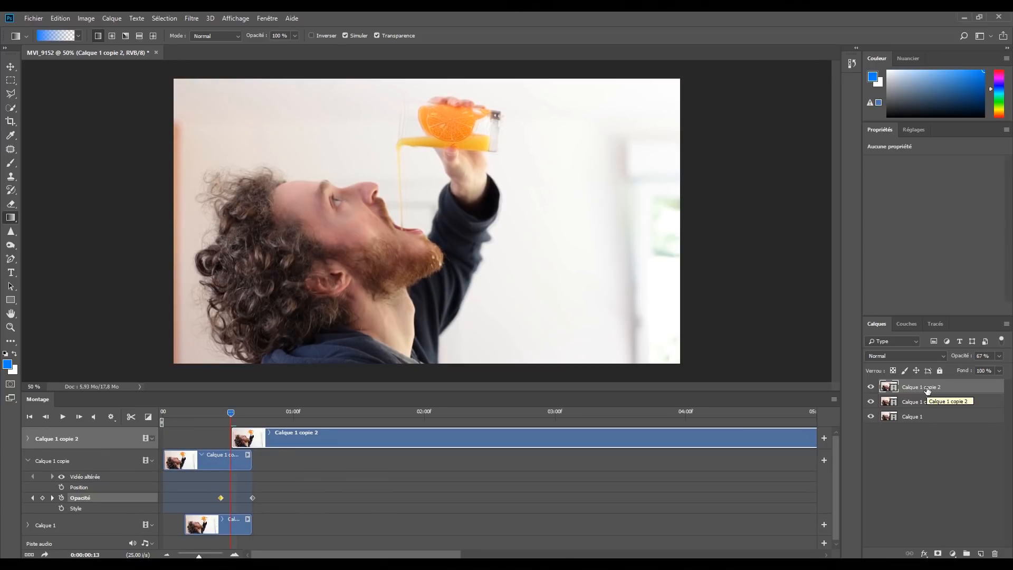
right_click(927, 389)
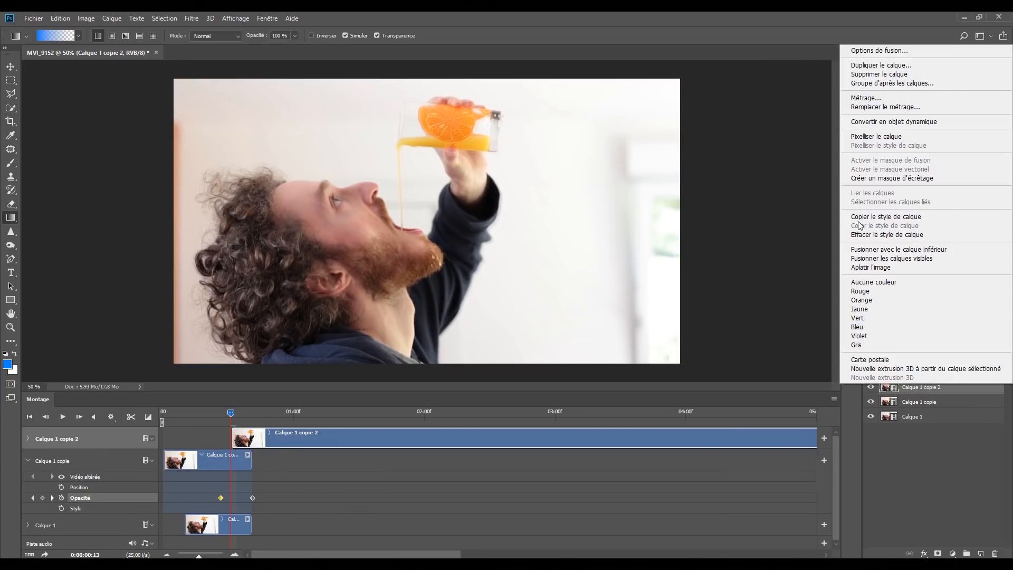
click(878, 137)
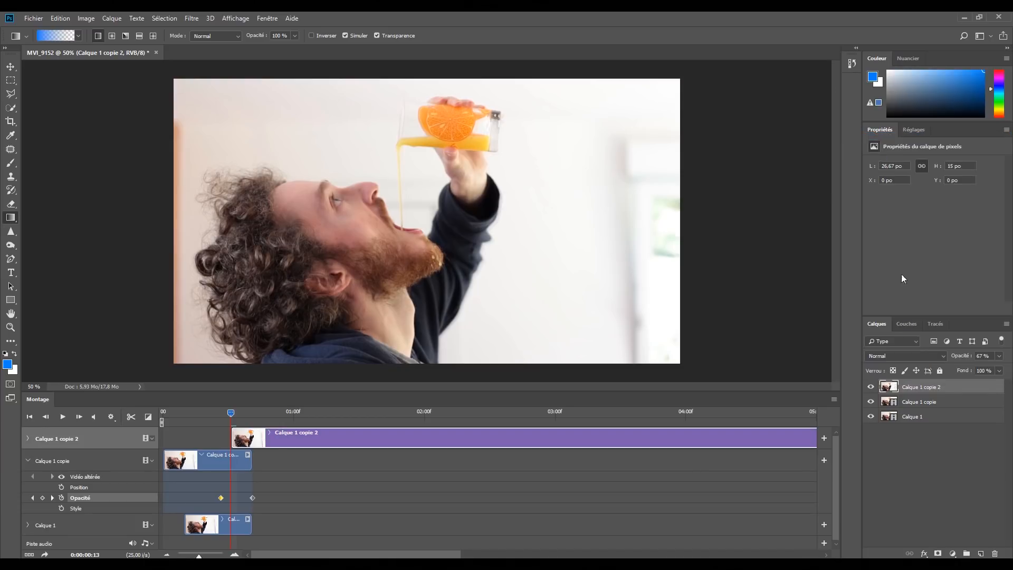
Move the still Calque 1 copie 2 to the timeline start, trim its end to match the video clips, and preview it
drag(343, 441, 282, 441)
drag(213, 557, 206, 557)
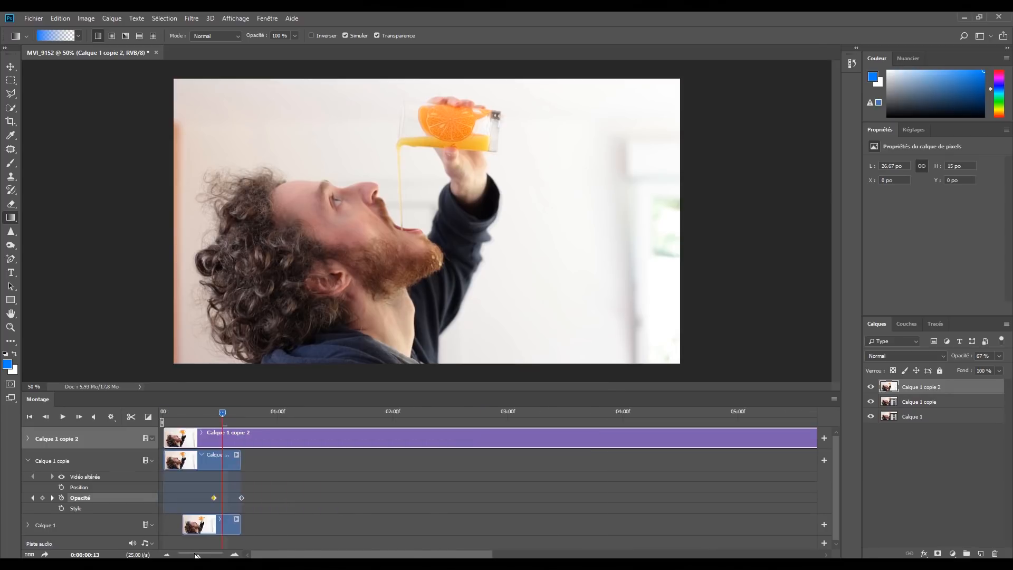
drag(651, 438, 194, 438)
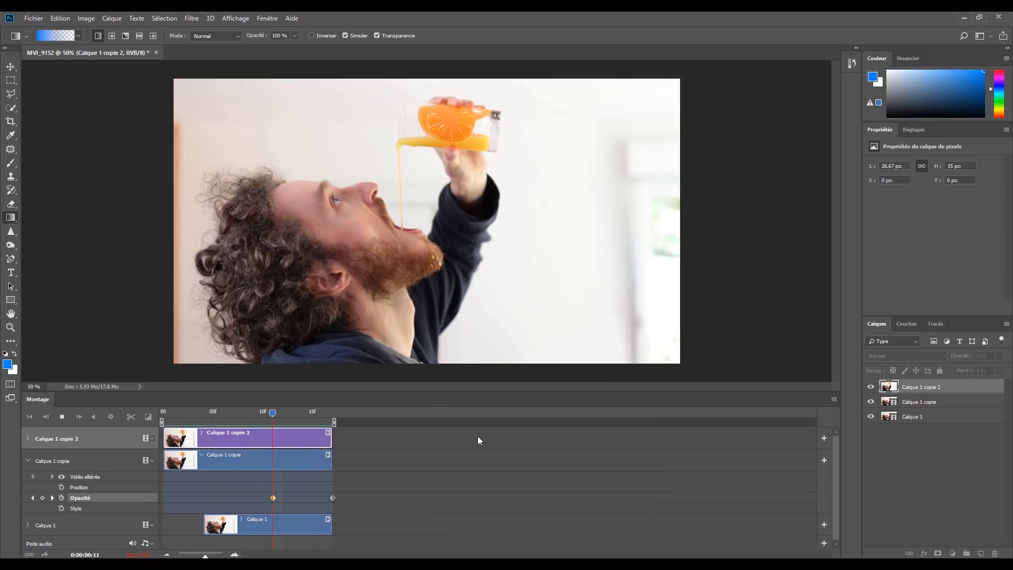
key(space)
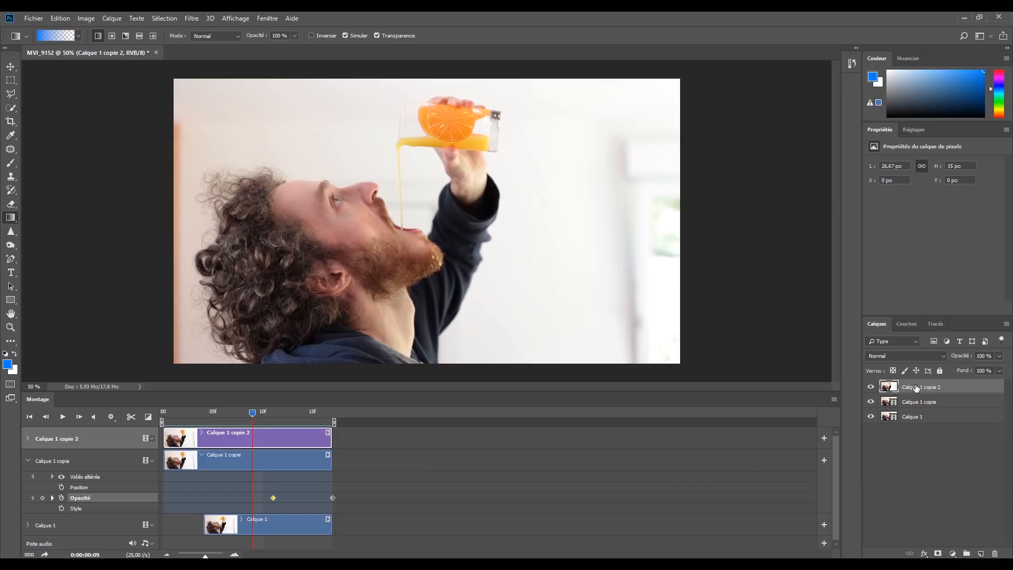
Add a layer mask to Calque 1 copie 2 and ready the Brush tool with a black foreground
click(938, 554)
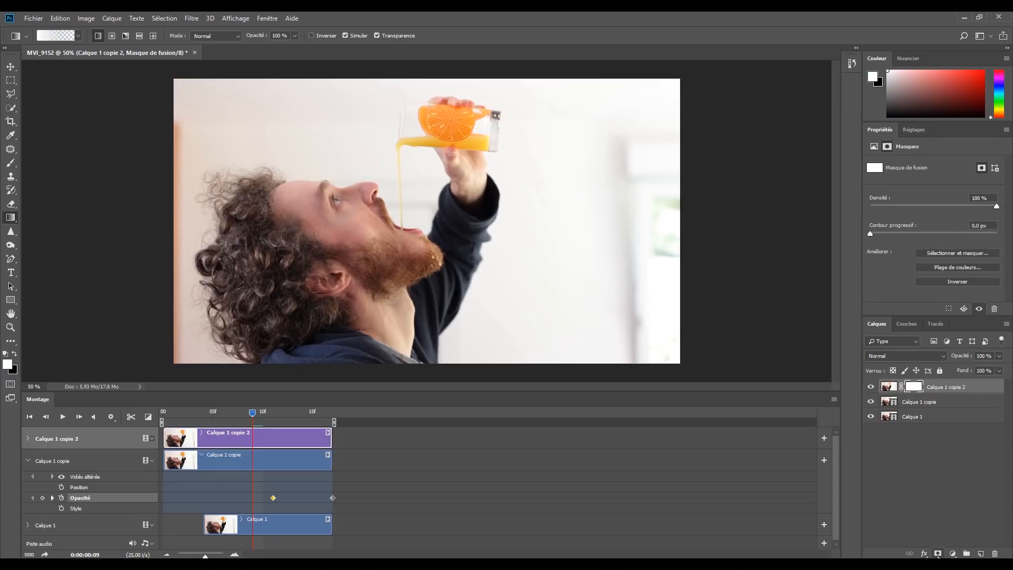
click(15, 354)
click(11, 167)
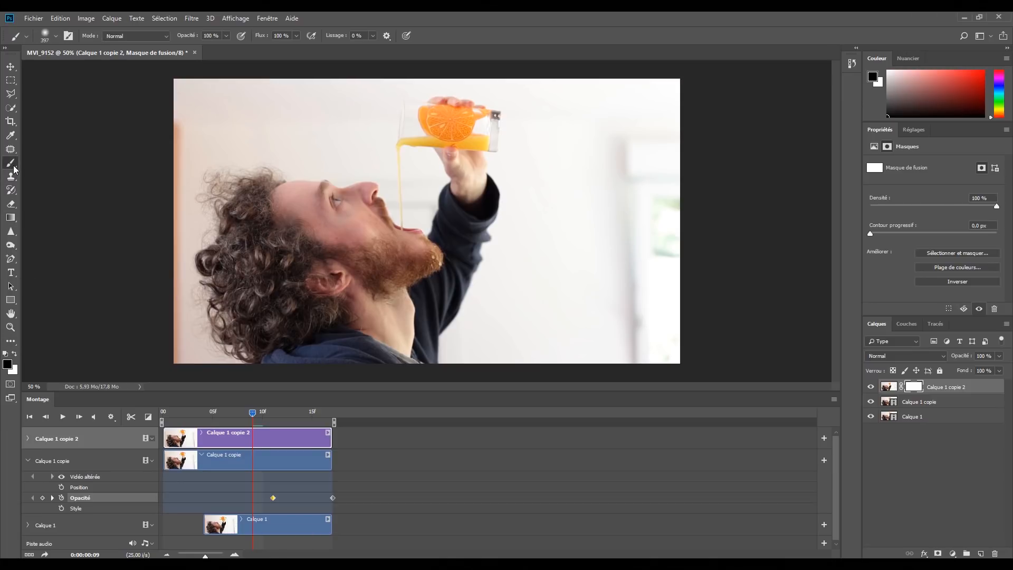
Show the mask as a red overlay and paint black over the juice stream from the glass to the mouth
mouse_move(403, 179)
mouse_down()
mouse_move(379, 182)
mouse_move(387, 161)
mouse_up()
scroll(388, 160, up, 5)
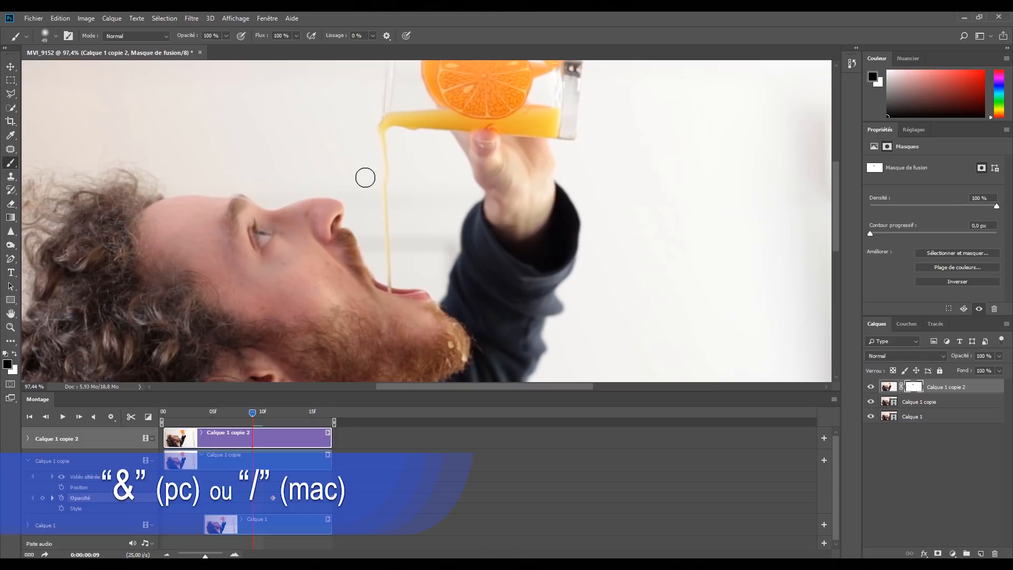
key(ampersand)
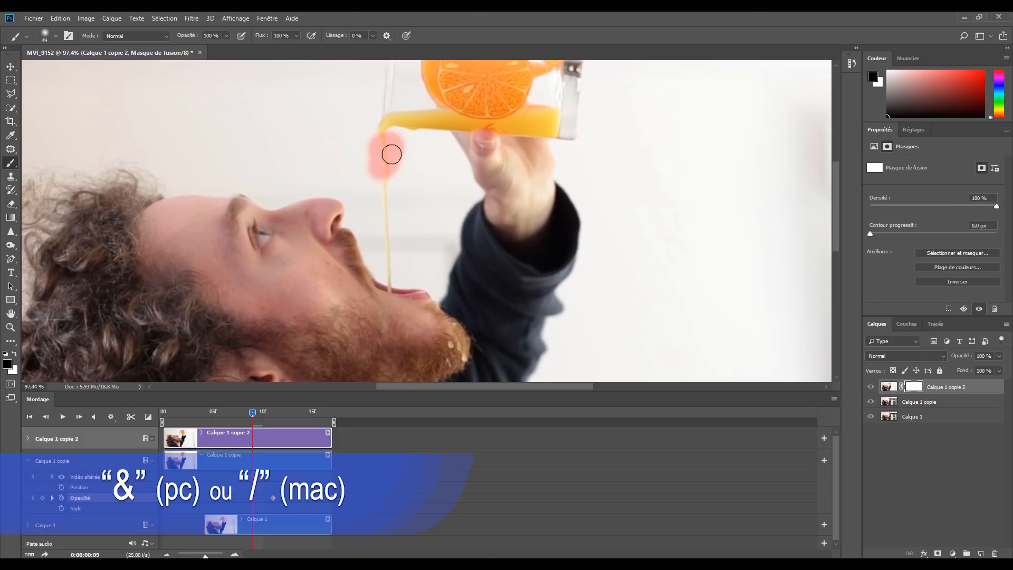
mouse_move(381, 138)
mouse_down()
mouse_move(391, 229)
mouse_move(379, 233)
mouse_move(383, 292)
mouse_move(396, 304)
mouse_move(406, 270)
mouse_up()
scroll(405, 240, up, 3)
scroll(393, 279, up, 3)
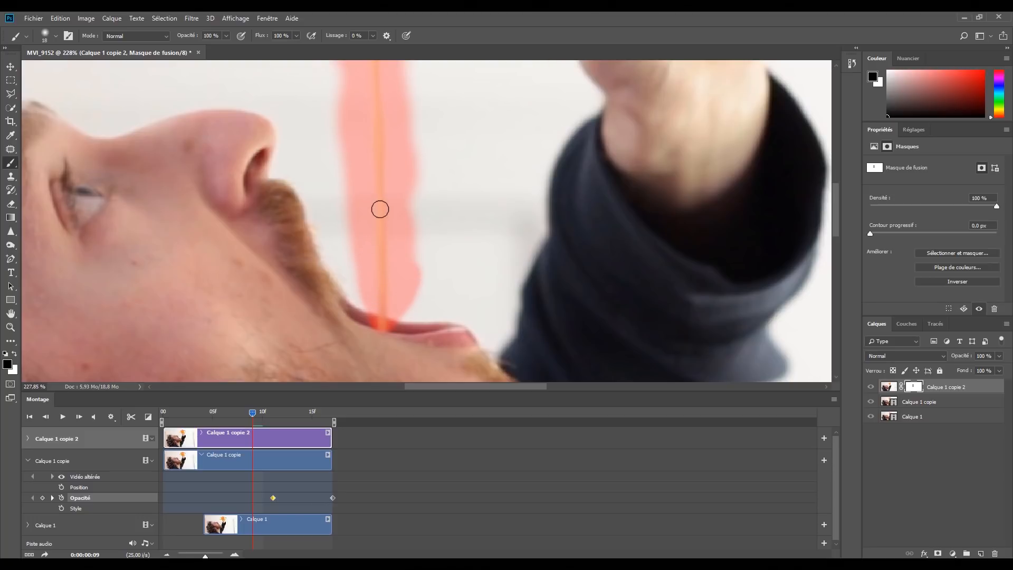
Enlarge the brush to 28 px and widen the masked area along the juice stream up to the glass rim
key(space)
key(space)
right_click(399, 240)
drag(462, 192, 512, 191)
click(387, 225)
mouse_move(391, 257)
mouse_down()
mouse_move(400, 264)
mouse_move(404, 79)
mouse_up()
scroll(409, 211, up, 10)
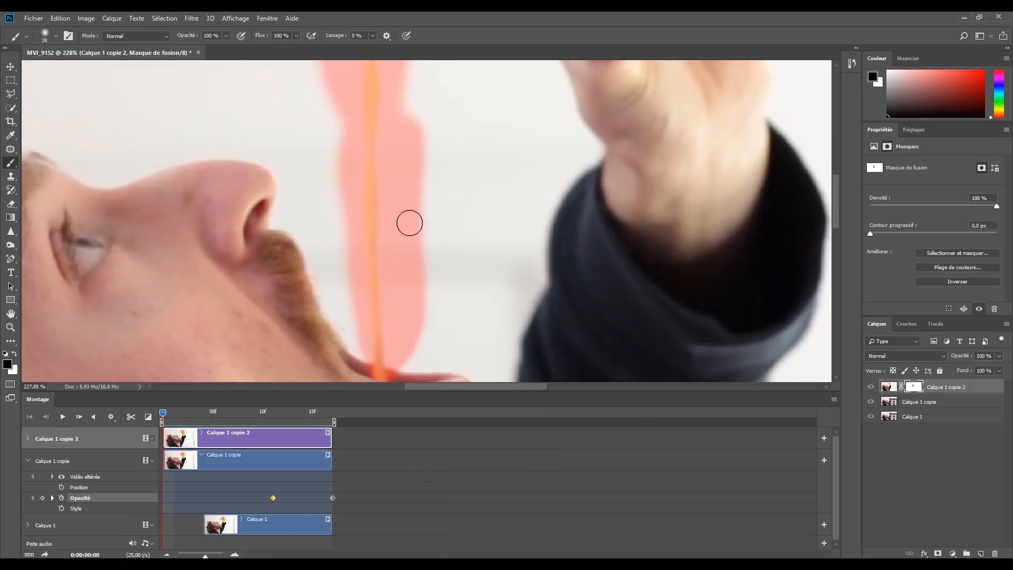
drag(407, 211, 392, 206)
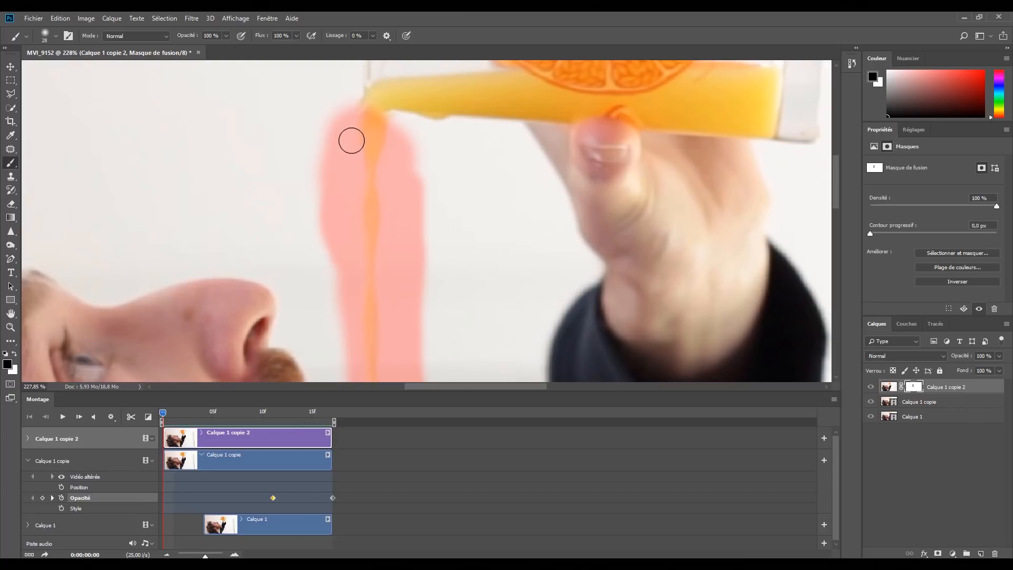
Fit the whole image in view and play back the masked cinemagraph loop
key(ctrl+0)
key(space)
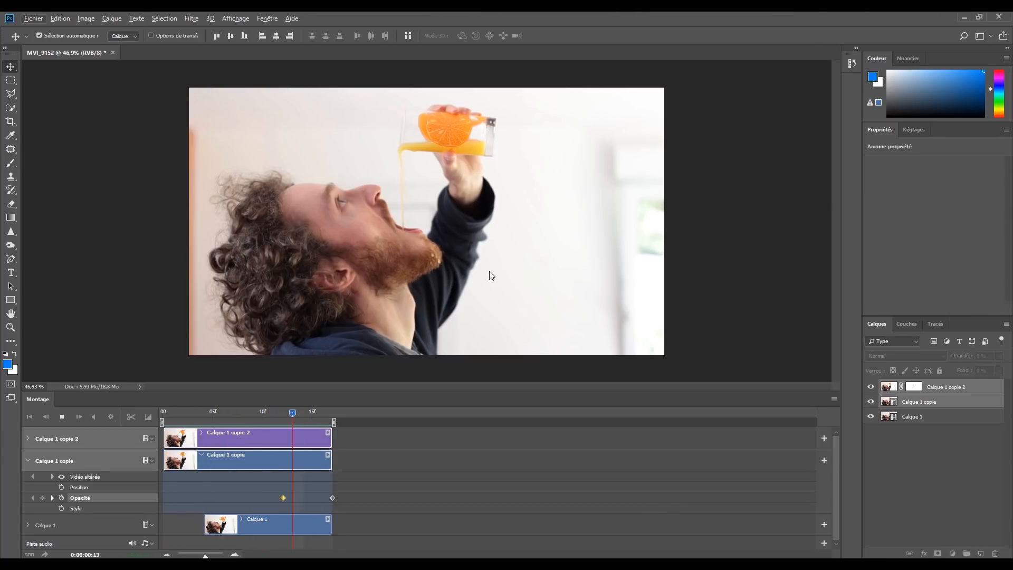
key(space)
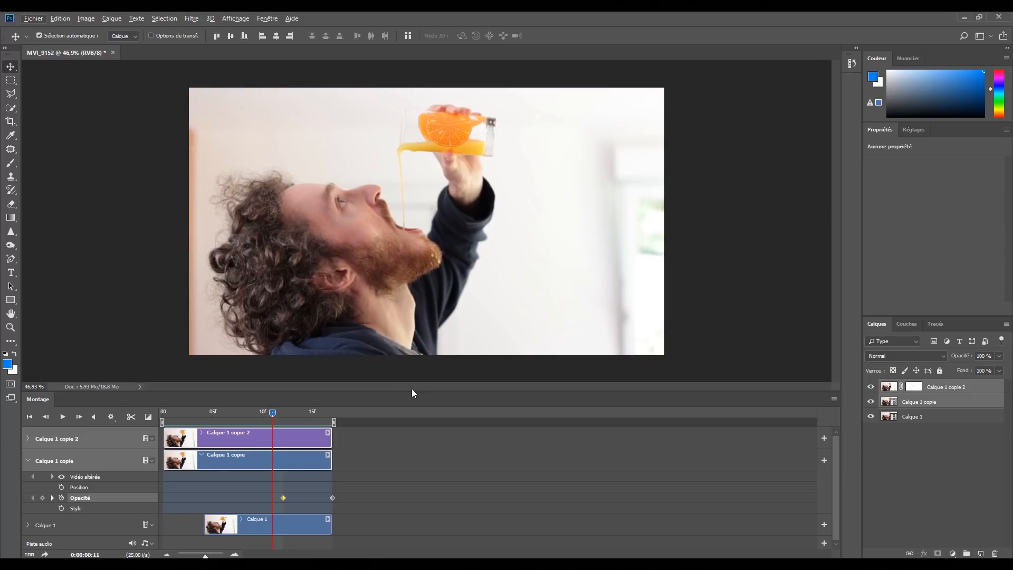
Open the Save for Web (Enregistrer pour le Web) export and choose the GIF format
click(33, 20)
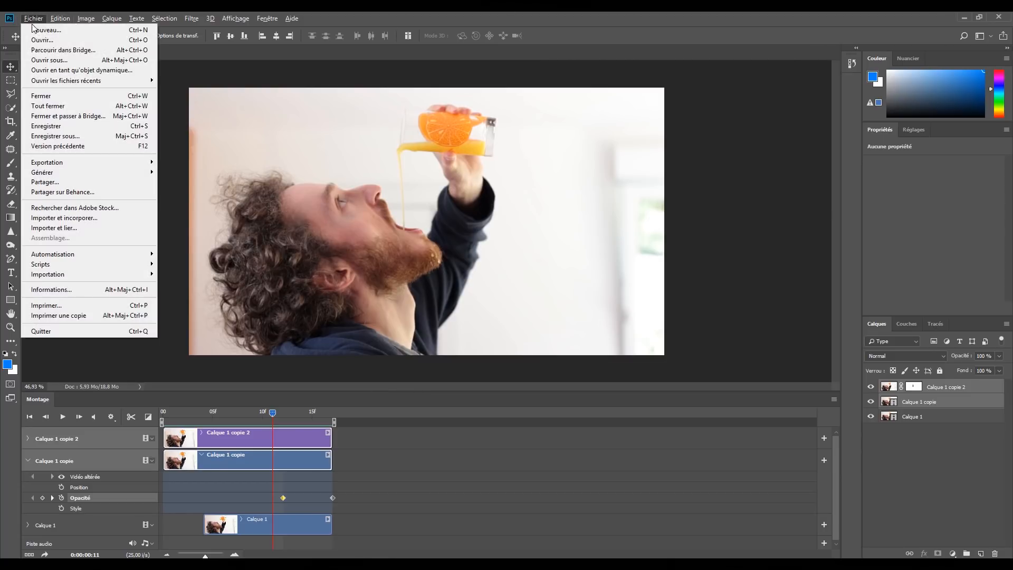
mouse_move(79, 163)
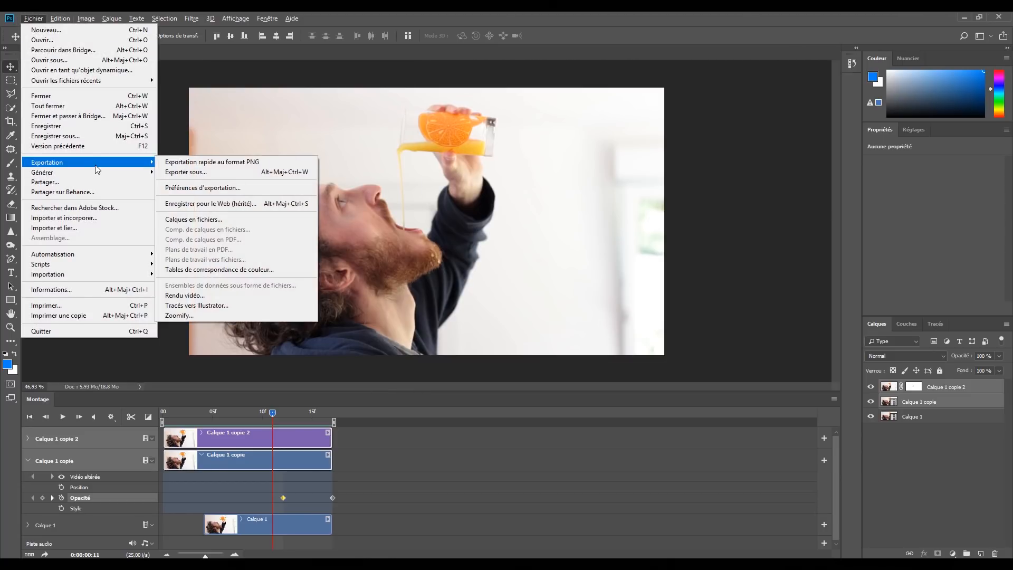
click(211, 203)
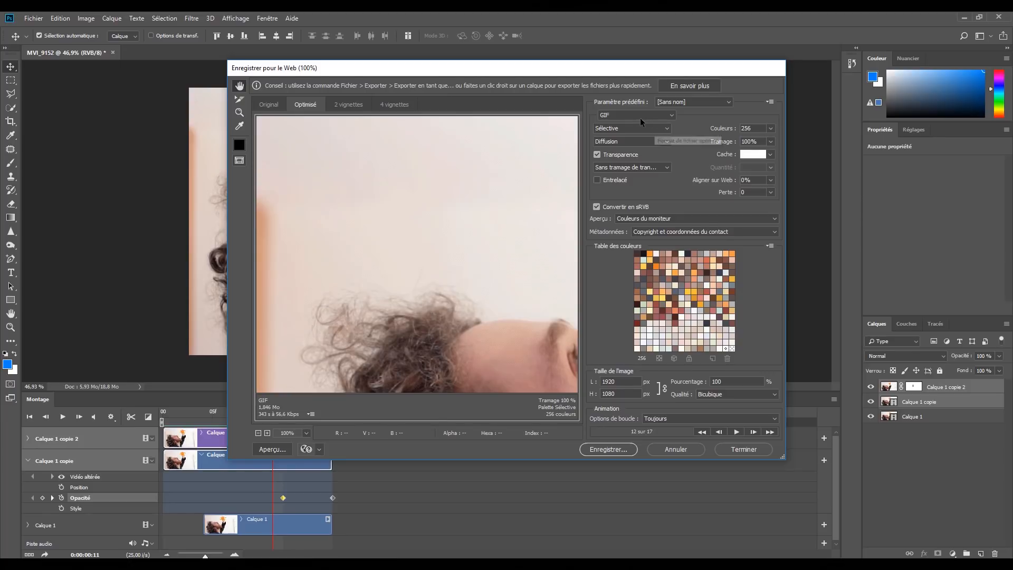
click(634, 115)
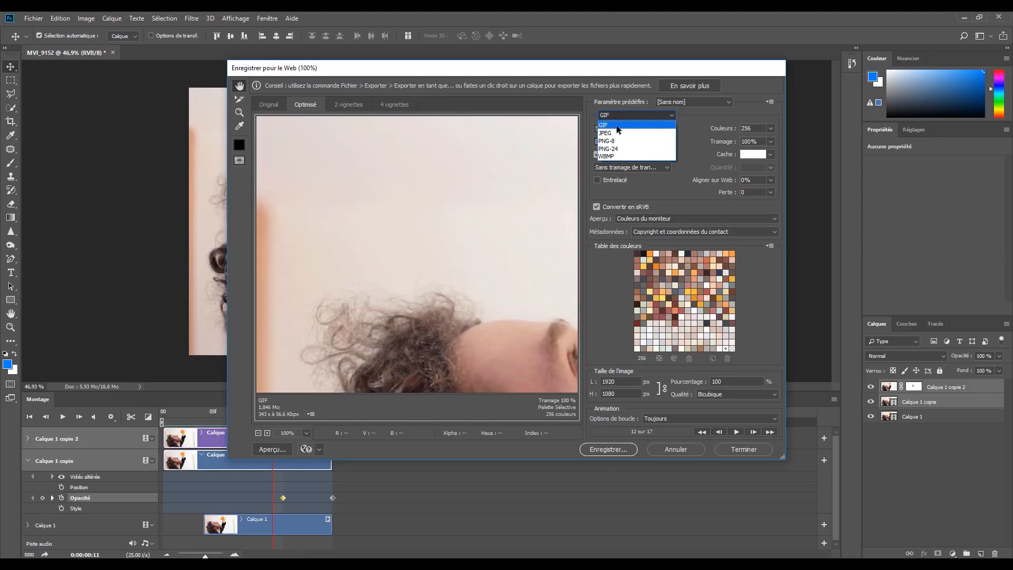
click(616, 125)
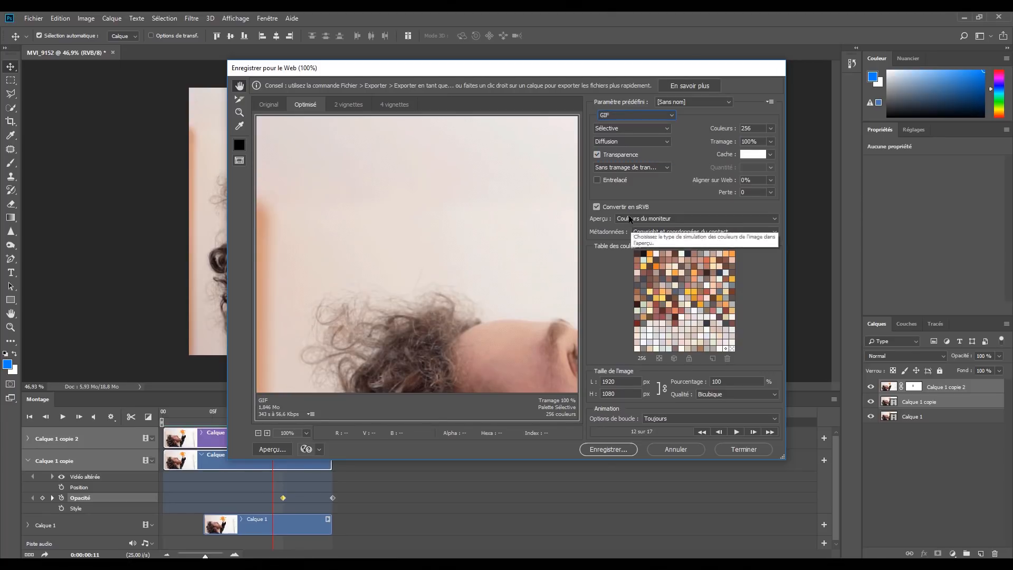
Keep Diffusion dithering for the GIF and set its loop option to Toujours
click(620, 140)
click(612, 167)
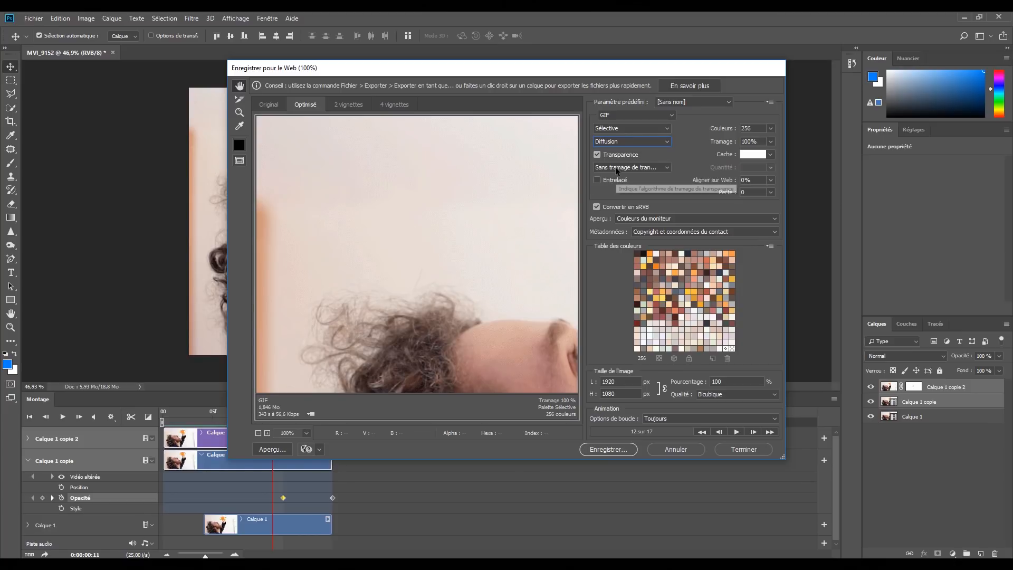
click(661, 419)
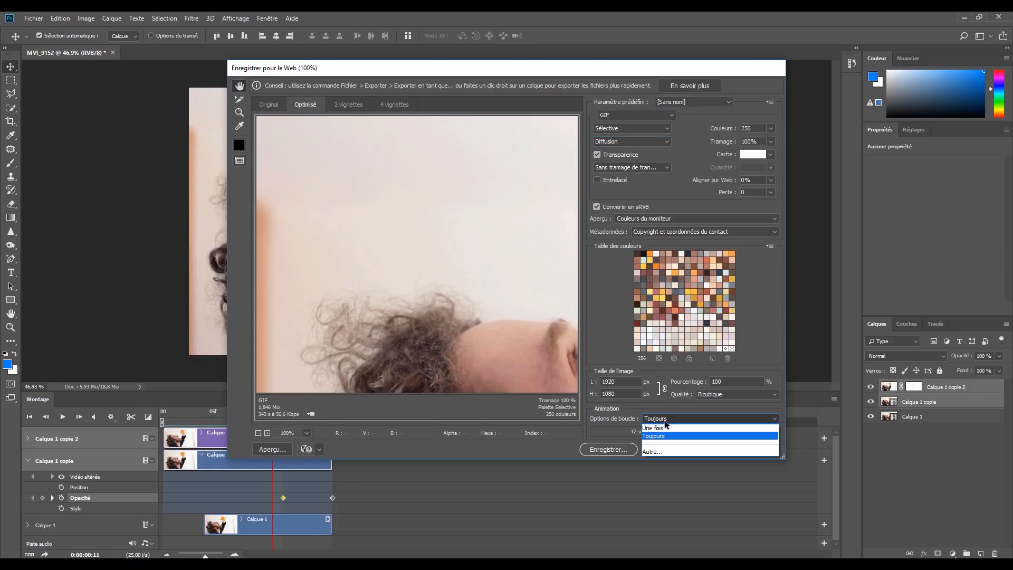
click(660, 437)
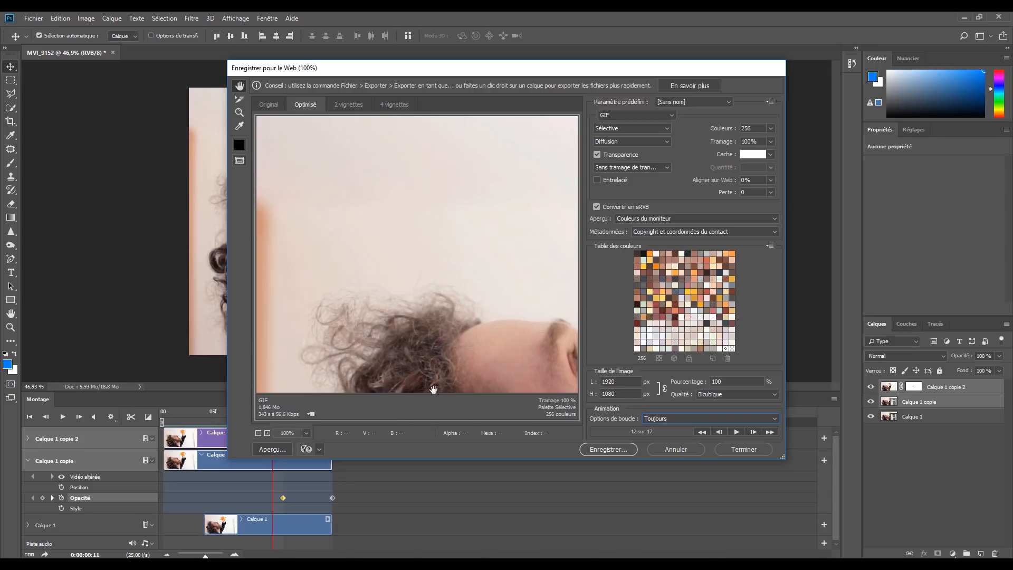
Zoom the export preview out to 33.3 % and set the GIF's width to 1000 px
click(258, 433)
click(258, 433)
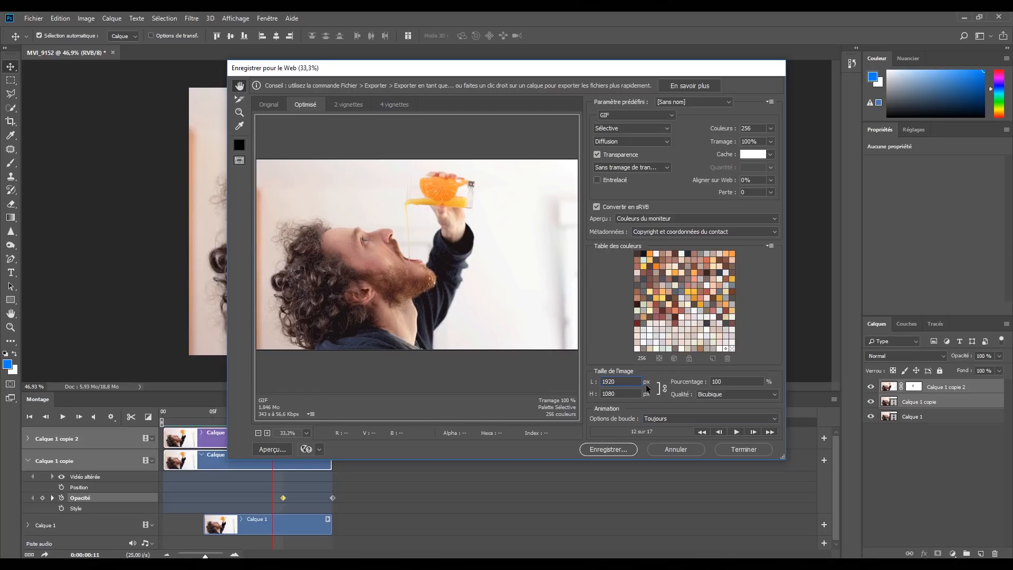
drag(636, 383, 568, 379)
text(1000)
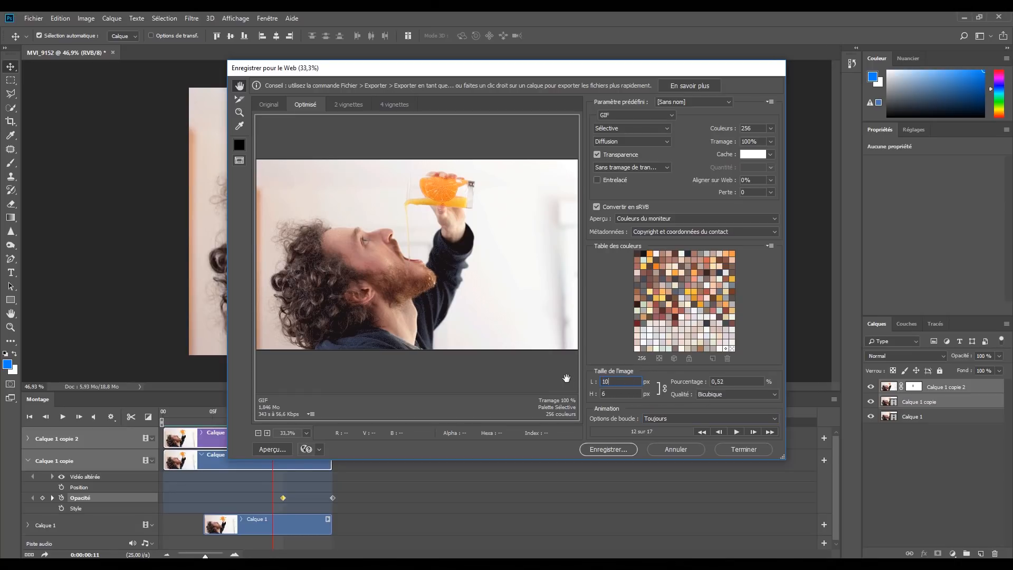